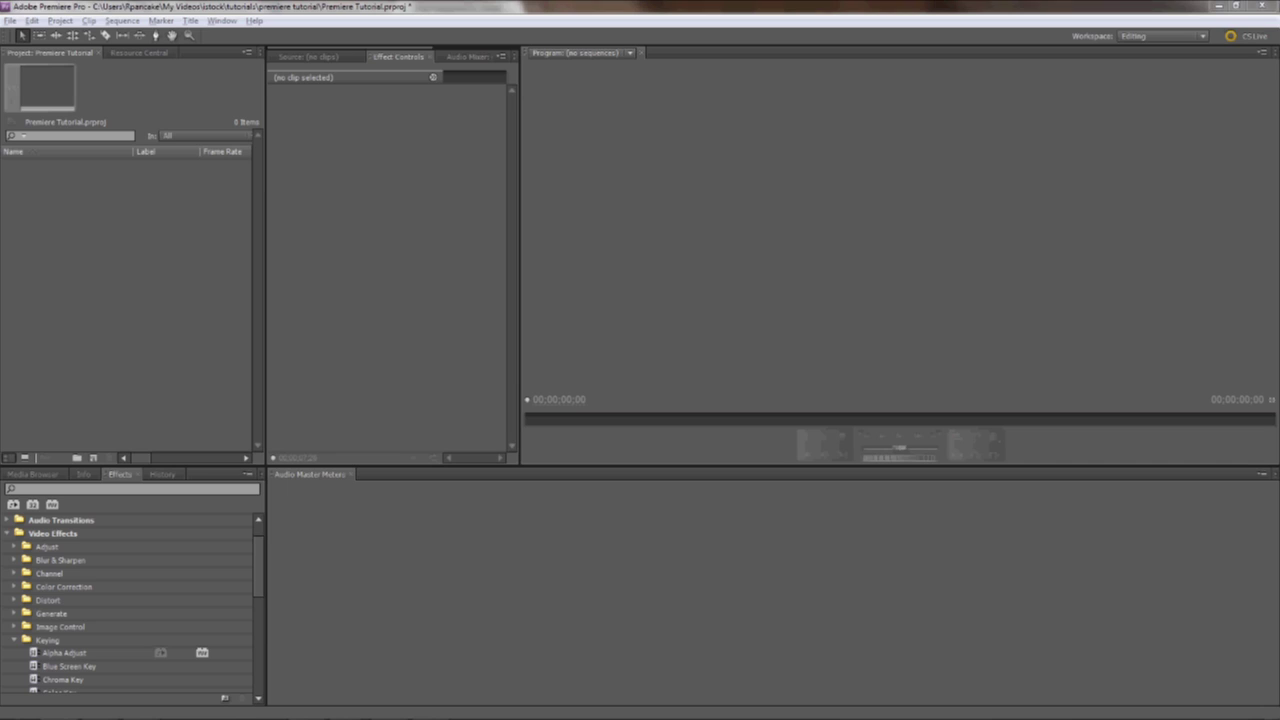
Drag the Explorer window showing the istock > tutorials > assets folder over Premiere
drag(1279, 195, 634, 163)
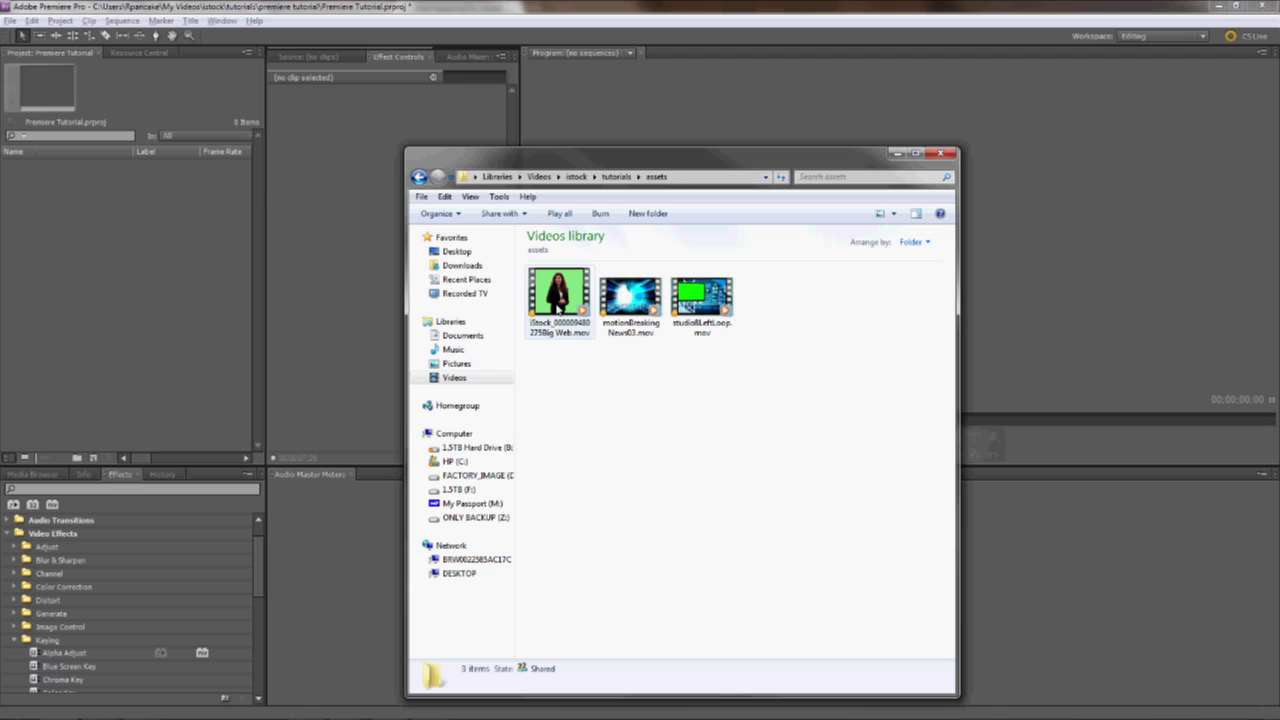
Select the presenter, Breaking News and studio8LeftLoop .mov clips and drop them into the Project panel
click(558, 308)
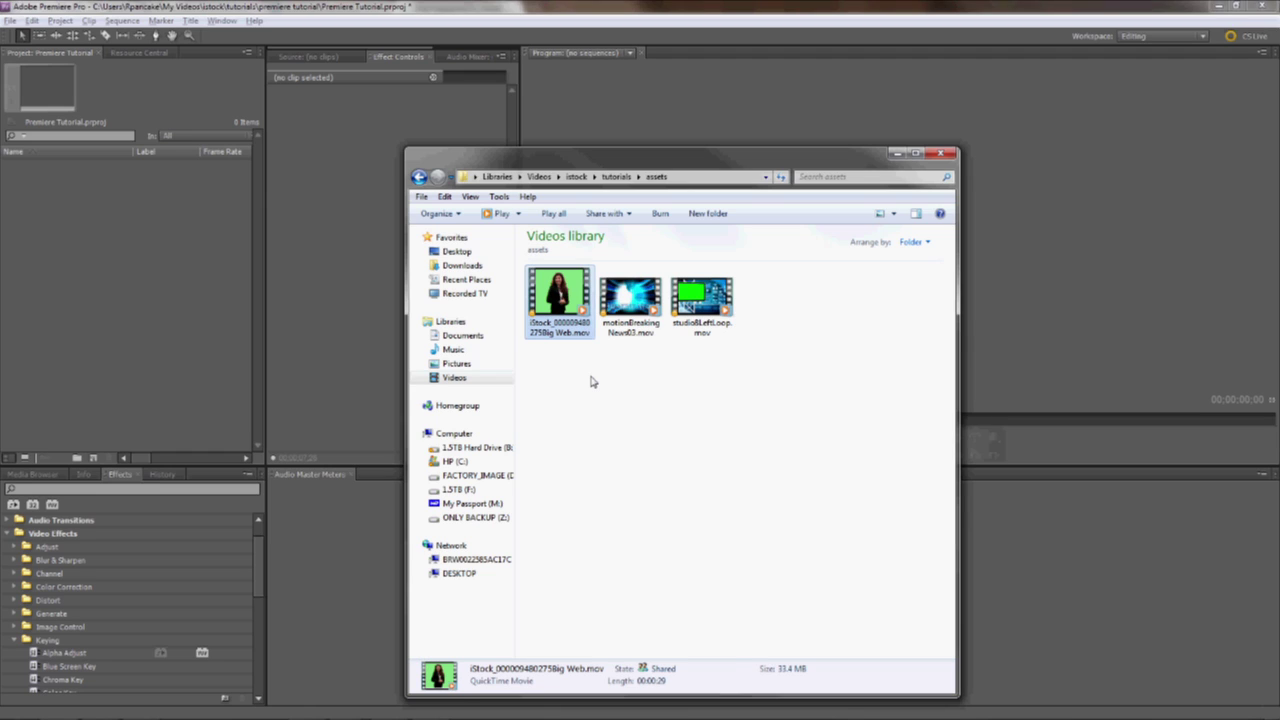
key(Right)
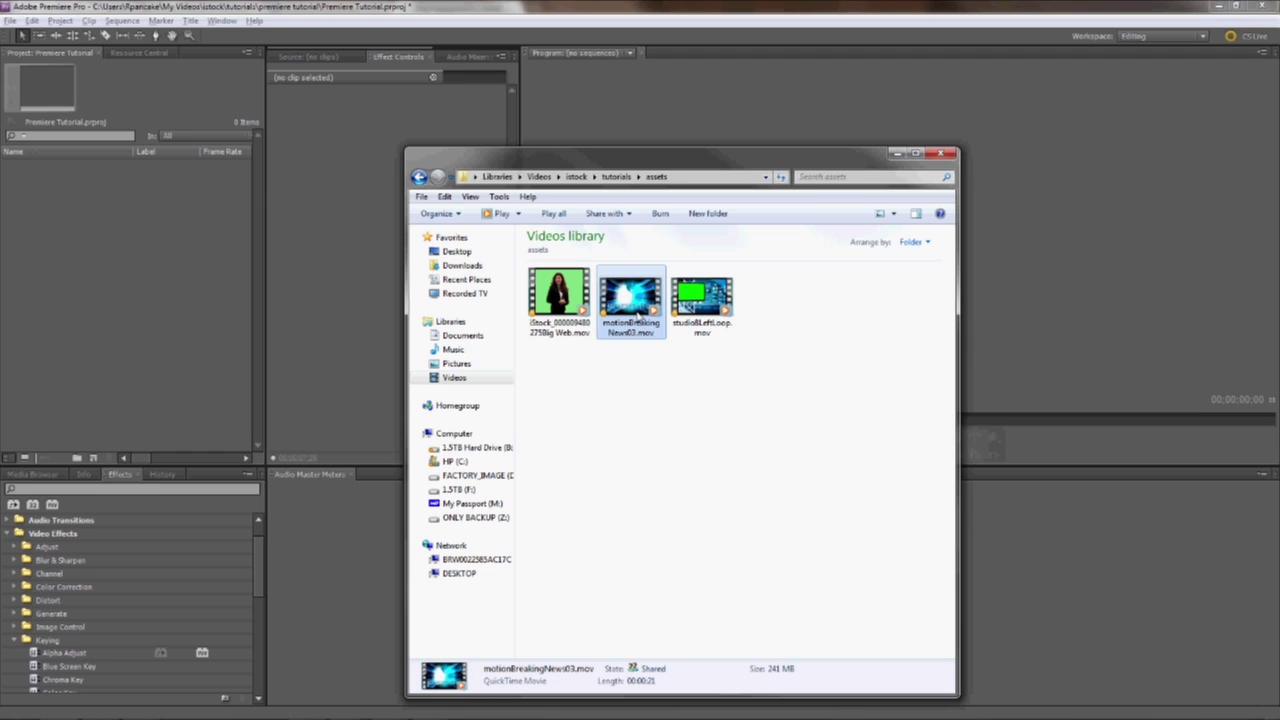
key(shift+Right)
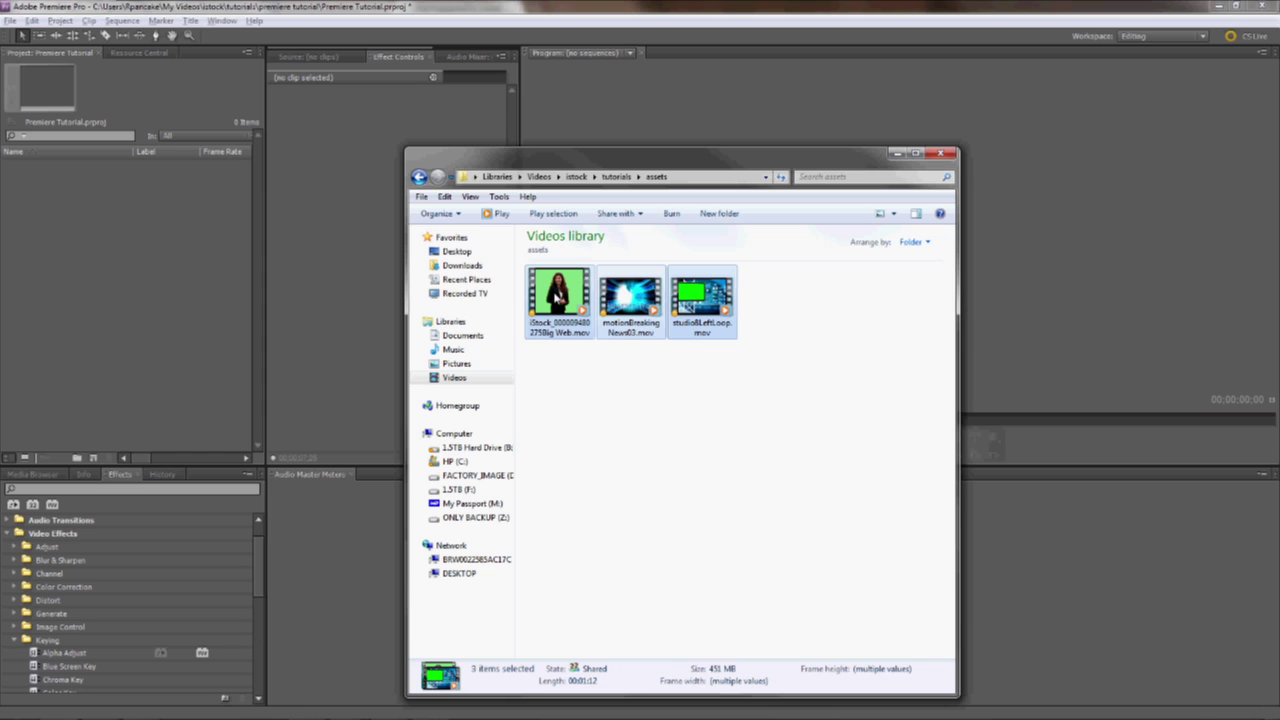
ctrl+click(557, 297)
drag(557, 297, 130, 235)
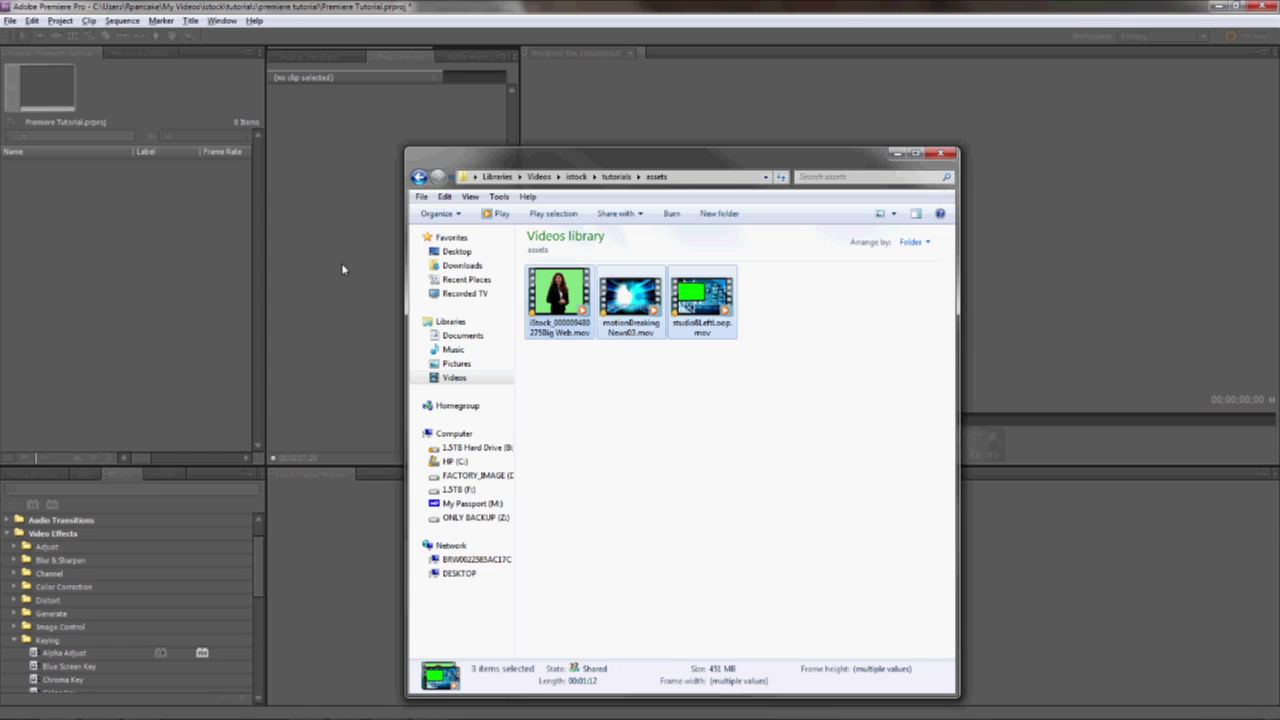
Create a new HDV 720p30 sequence named Tutorial from File > New > Sequence
key(alt+Tab)
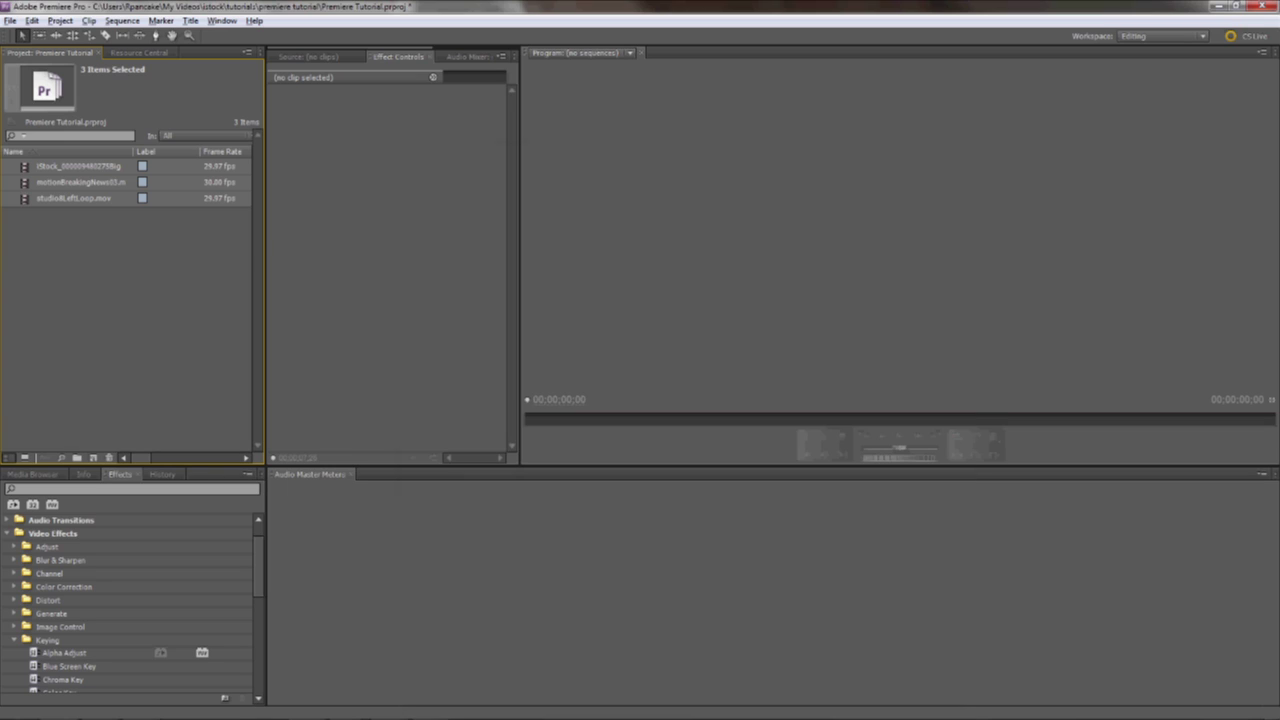
click(10, 20)
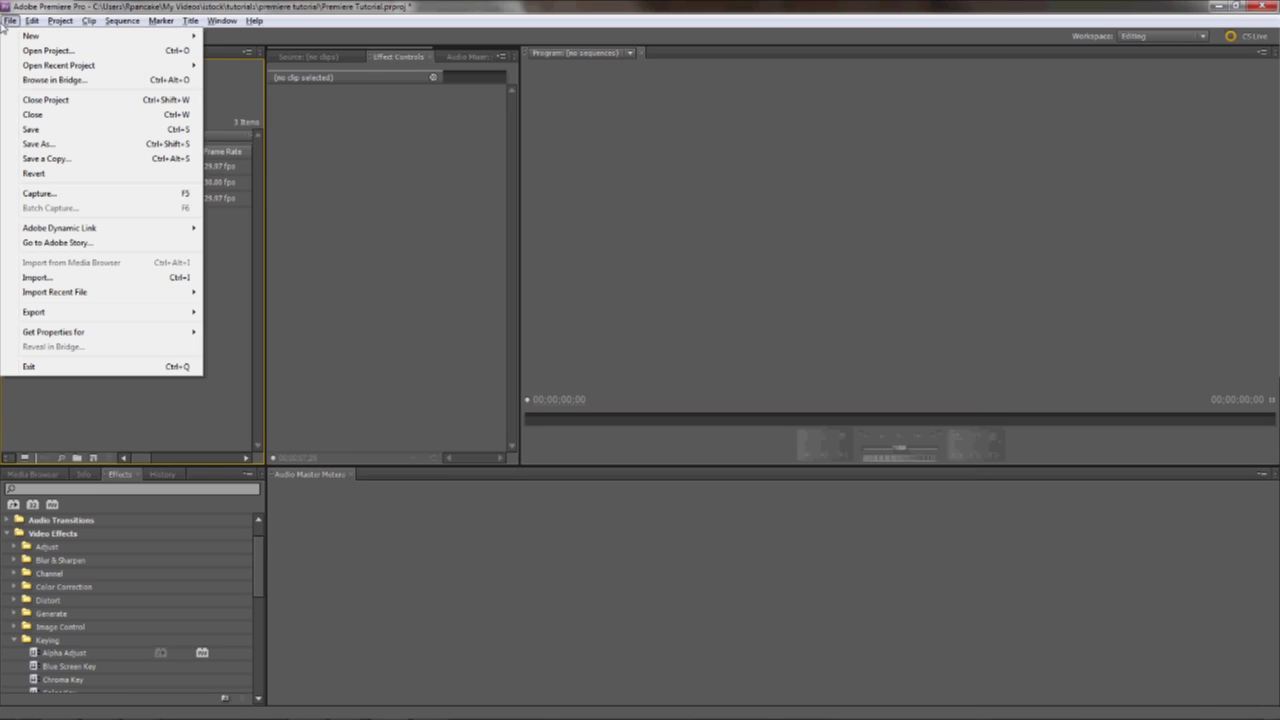
mouse_move(8, 36)
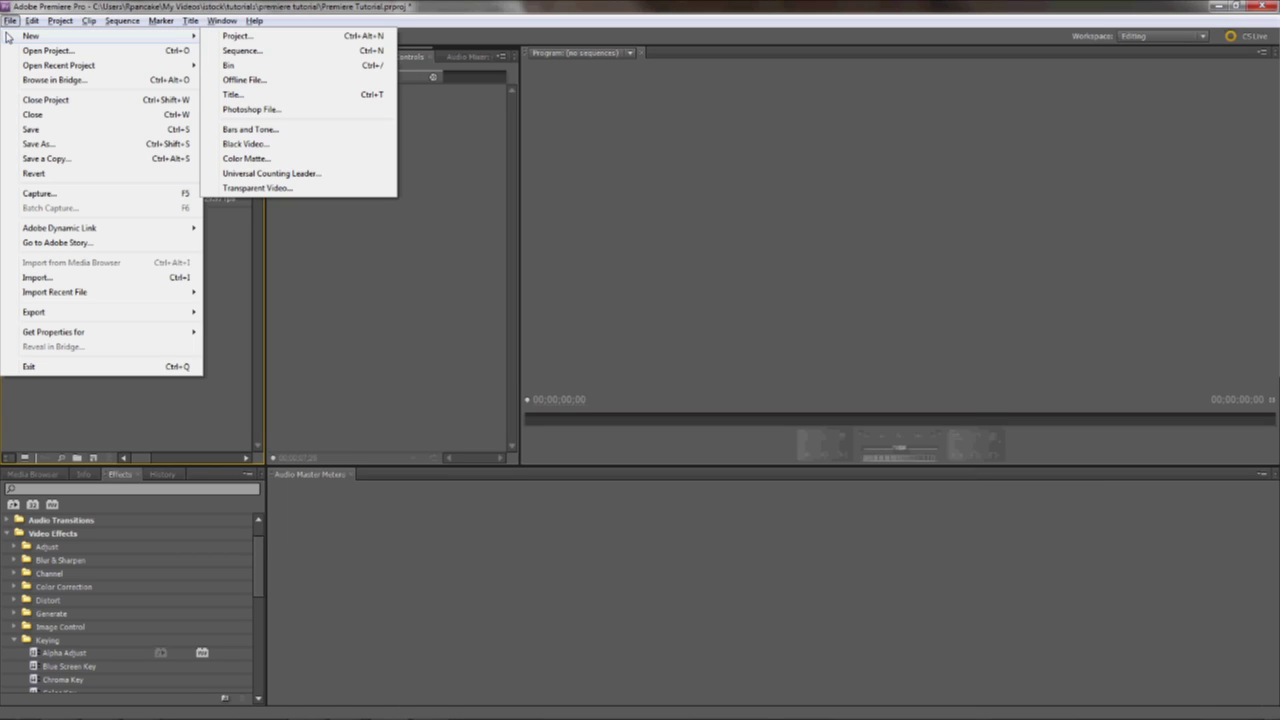
click(219, 52)
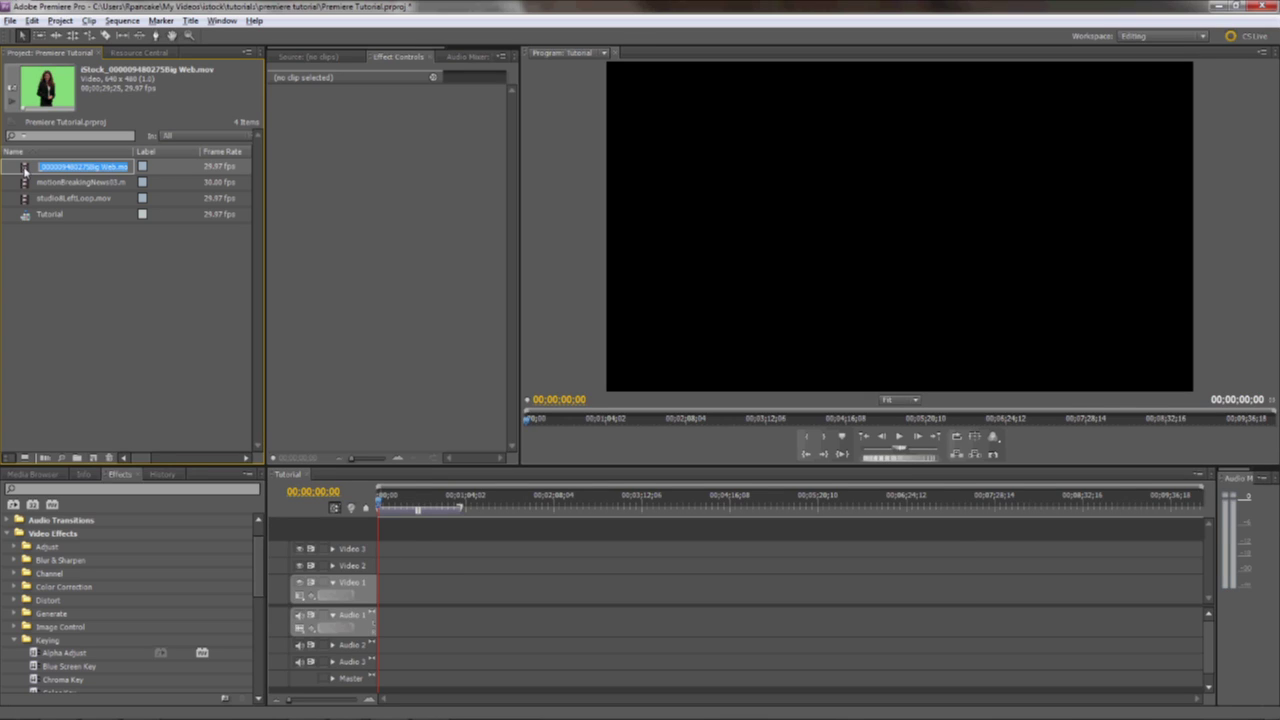
Put the presenter clip on Video 3 and studio8LeftLoop.mov on Video 2, both at 00;00;00;00
drag(24, 170, 383, 552)
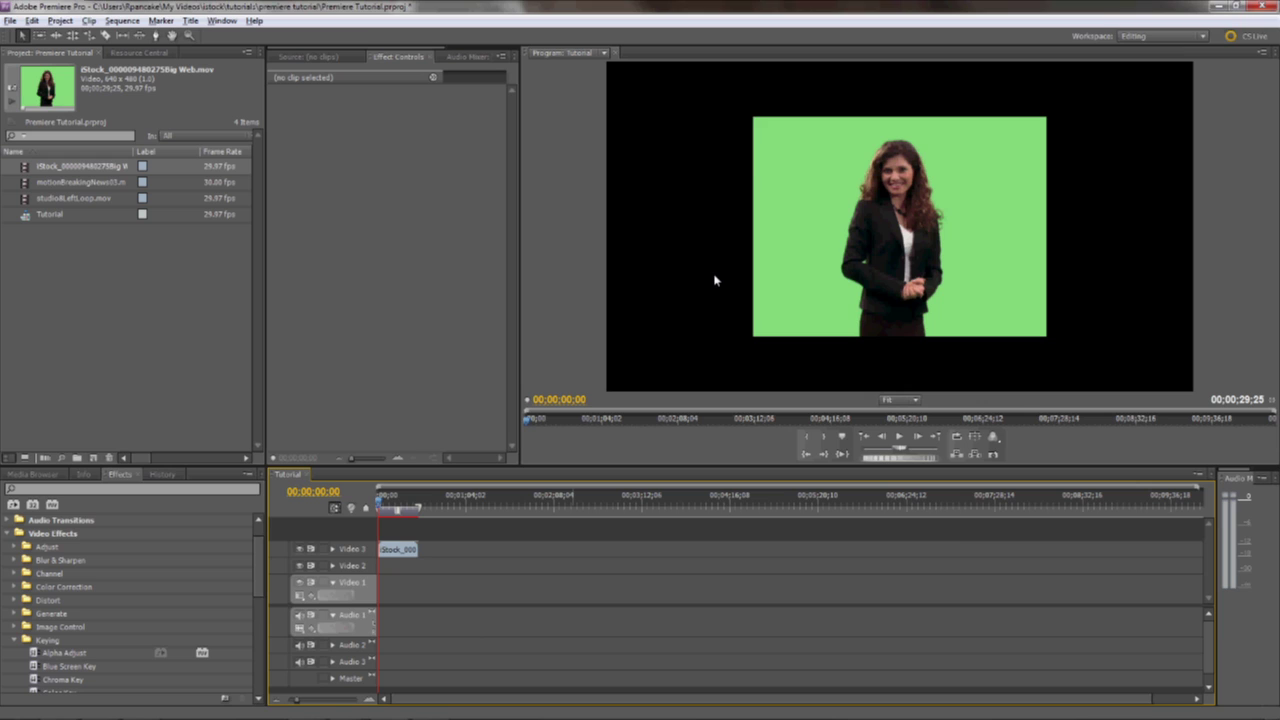
click(30, 182)
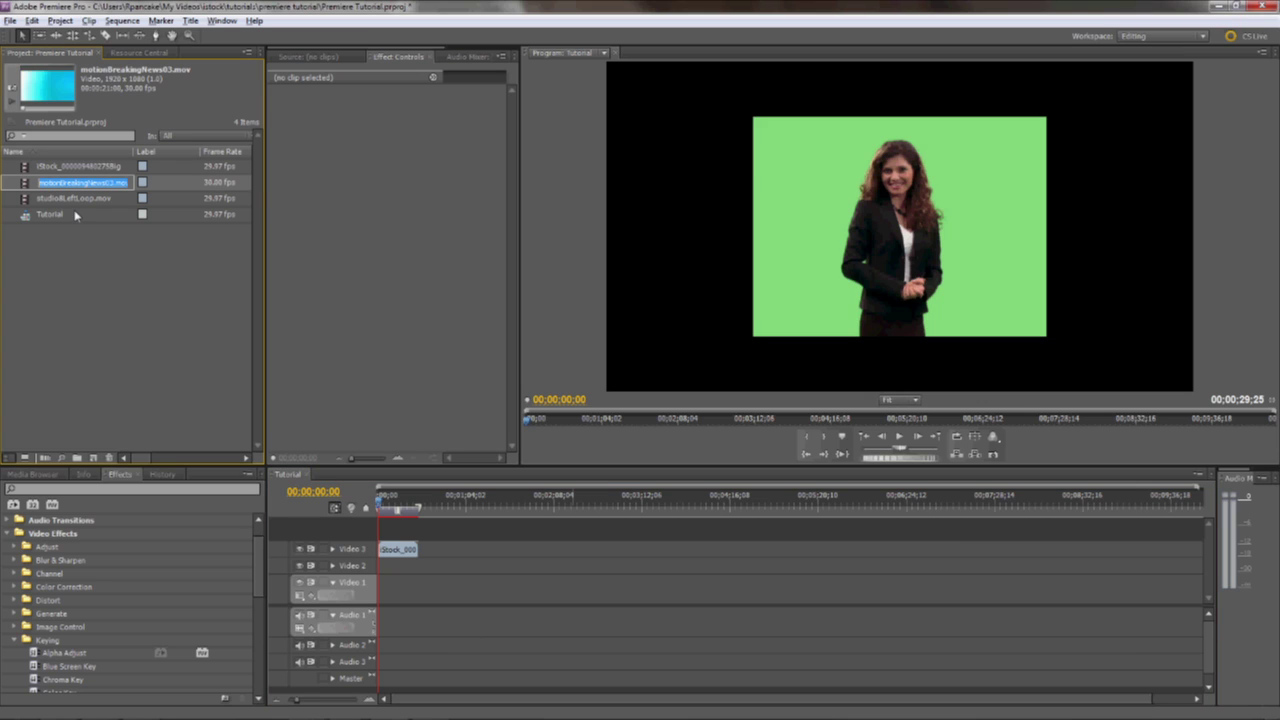
click(24, 199)
drag(24, 199, 380, 571)
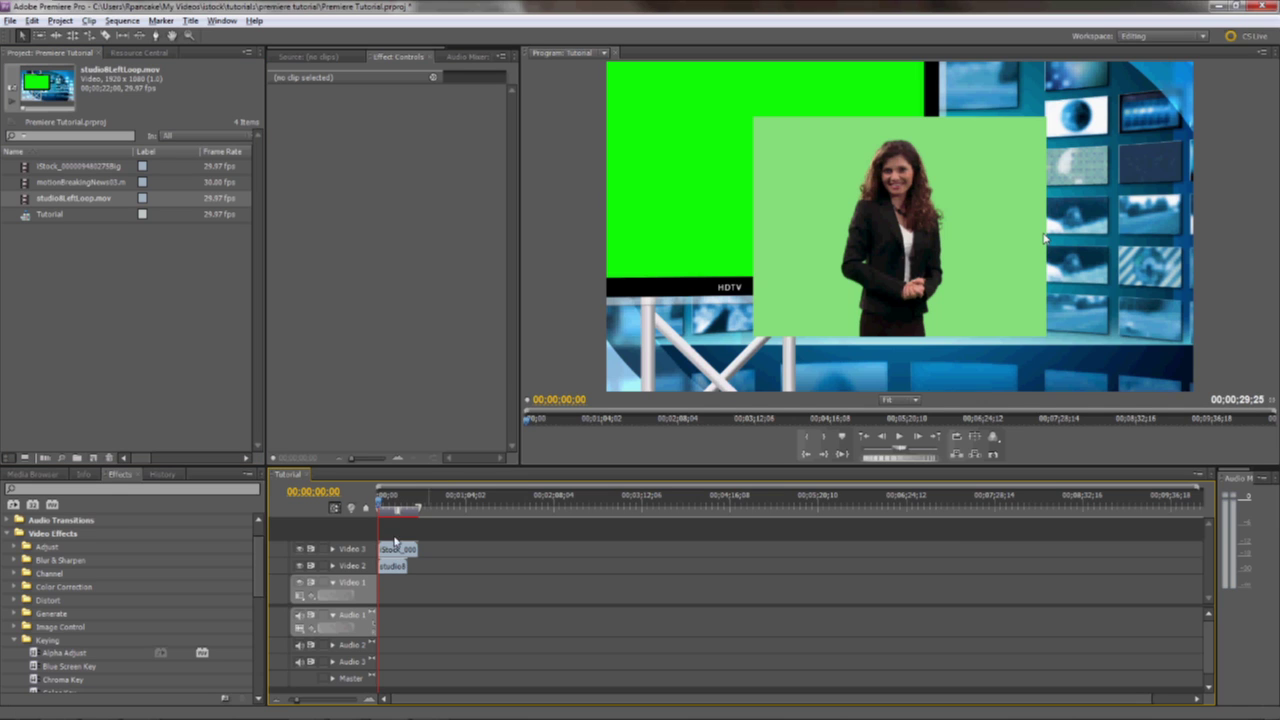
click(390, 566)
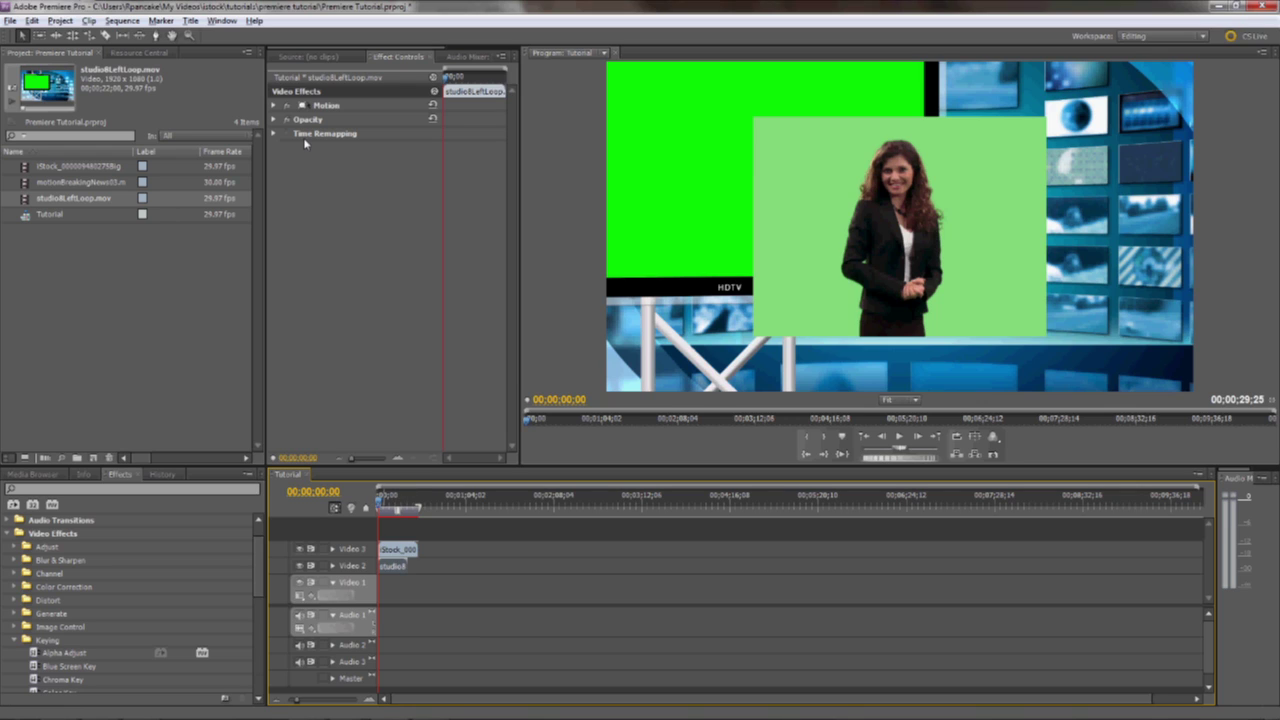
Lower the studio background's Motion scale so it fits the frame
click(275, 107)
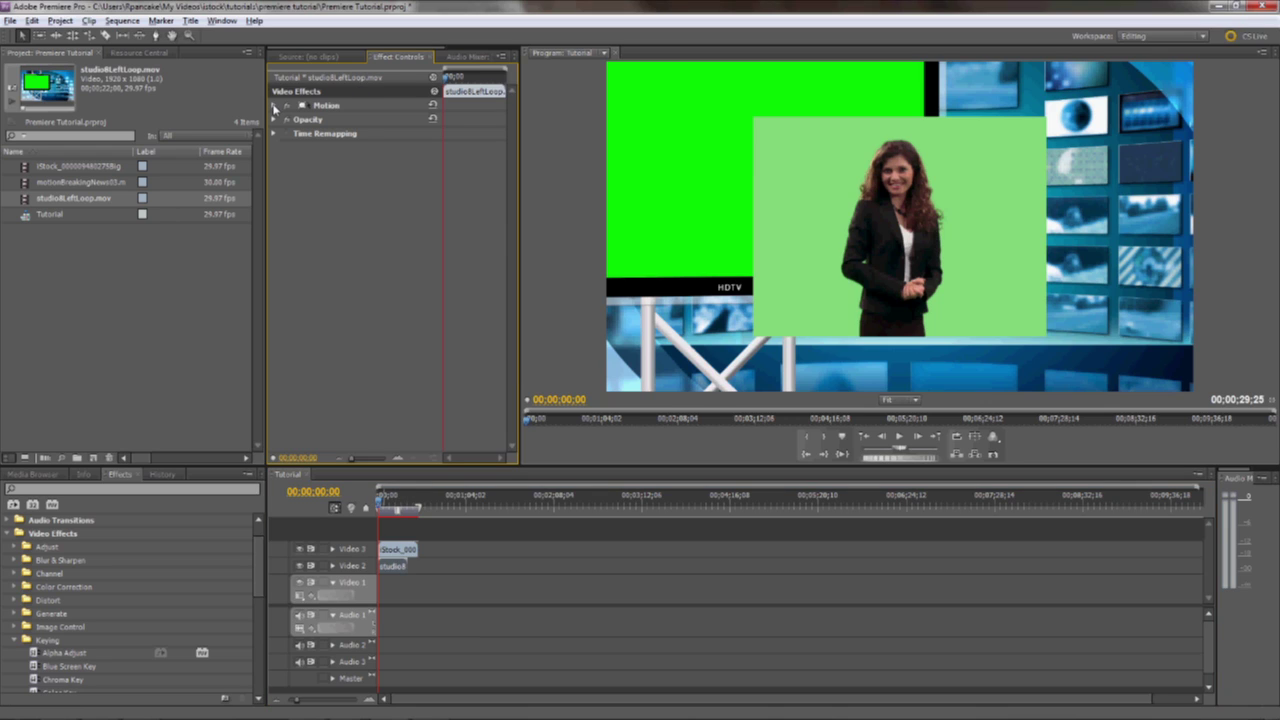
click(275, 107)
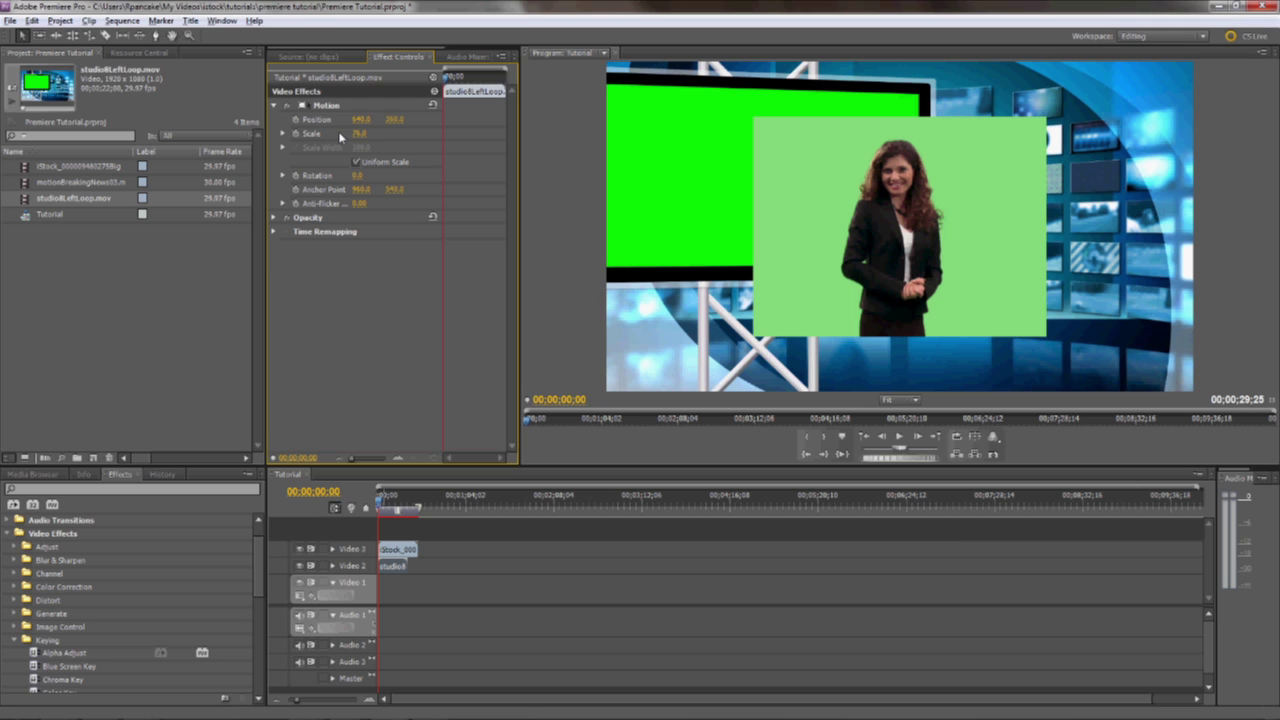
drag(340, 137, 329, 131)
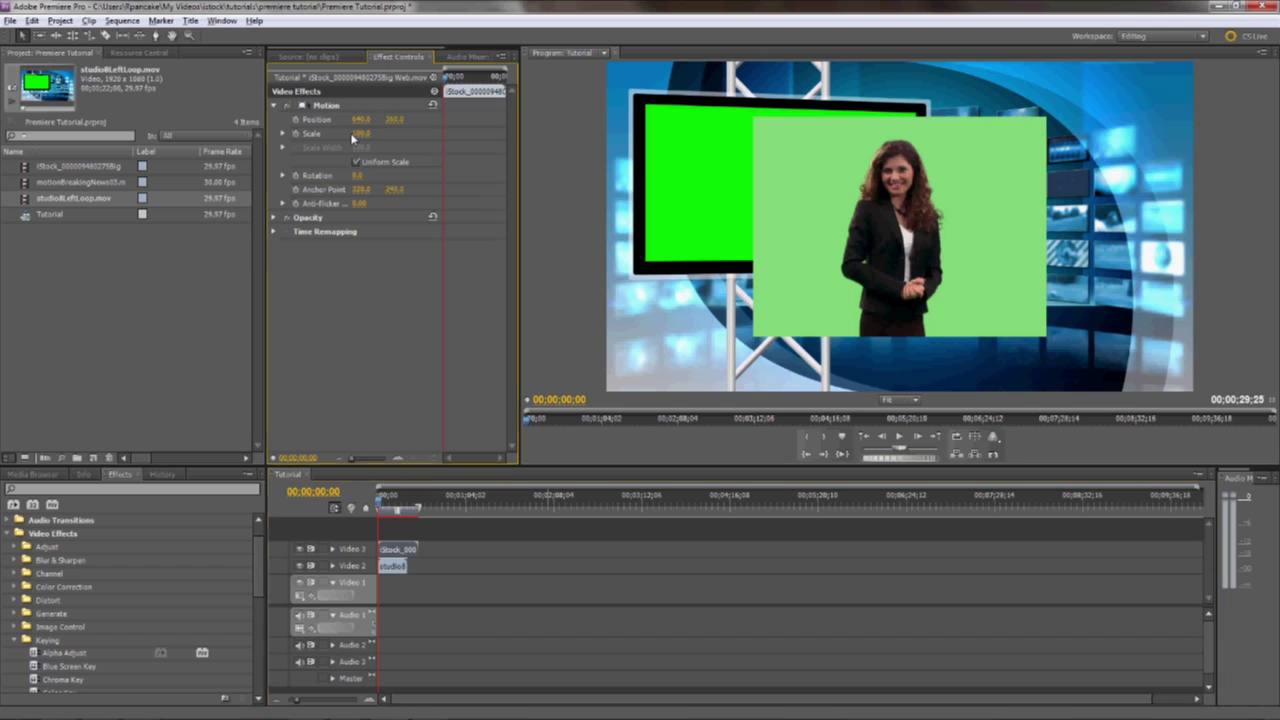
Enlarge the presenter to 145% scale and move her toward the frame's right side
drag(352, 138, 396, 146)
click(812, 161)
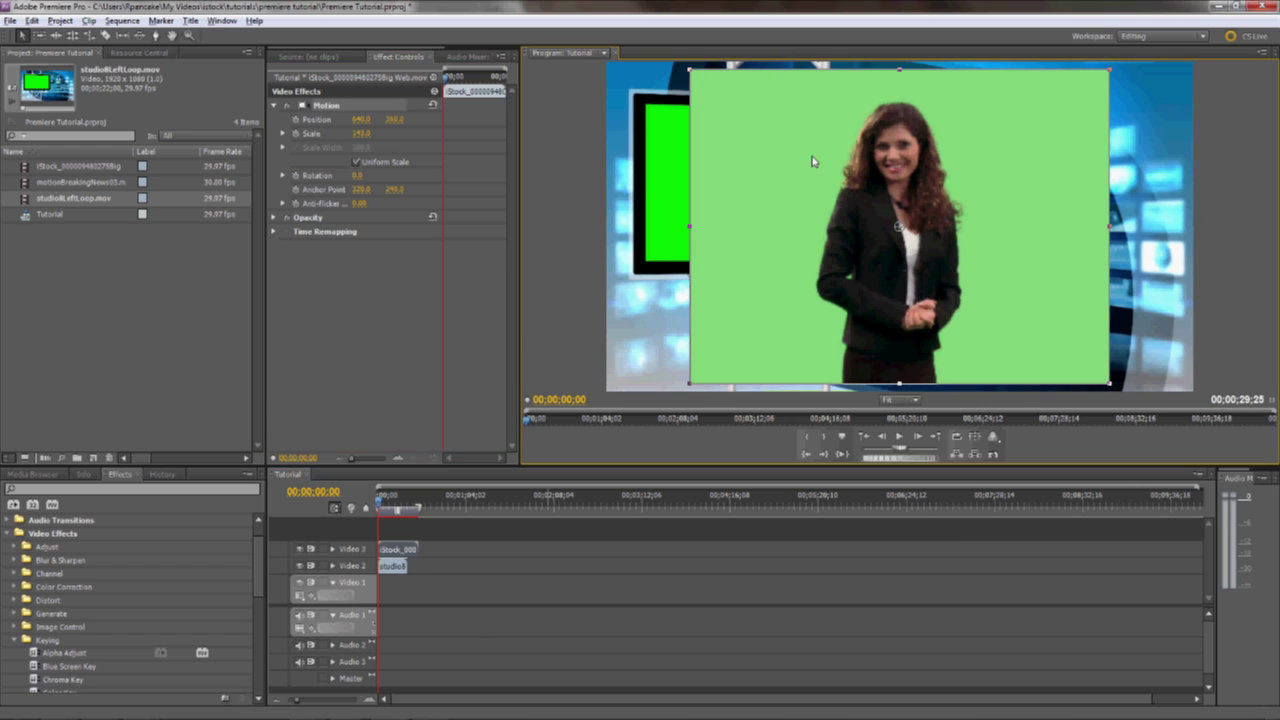
drag(889, 253, 979, 291)
drag(940, 186, 928, 177)
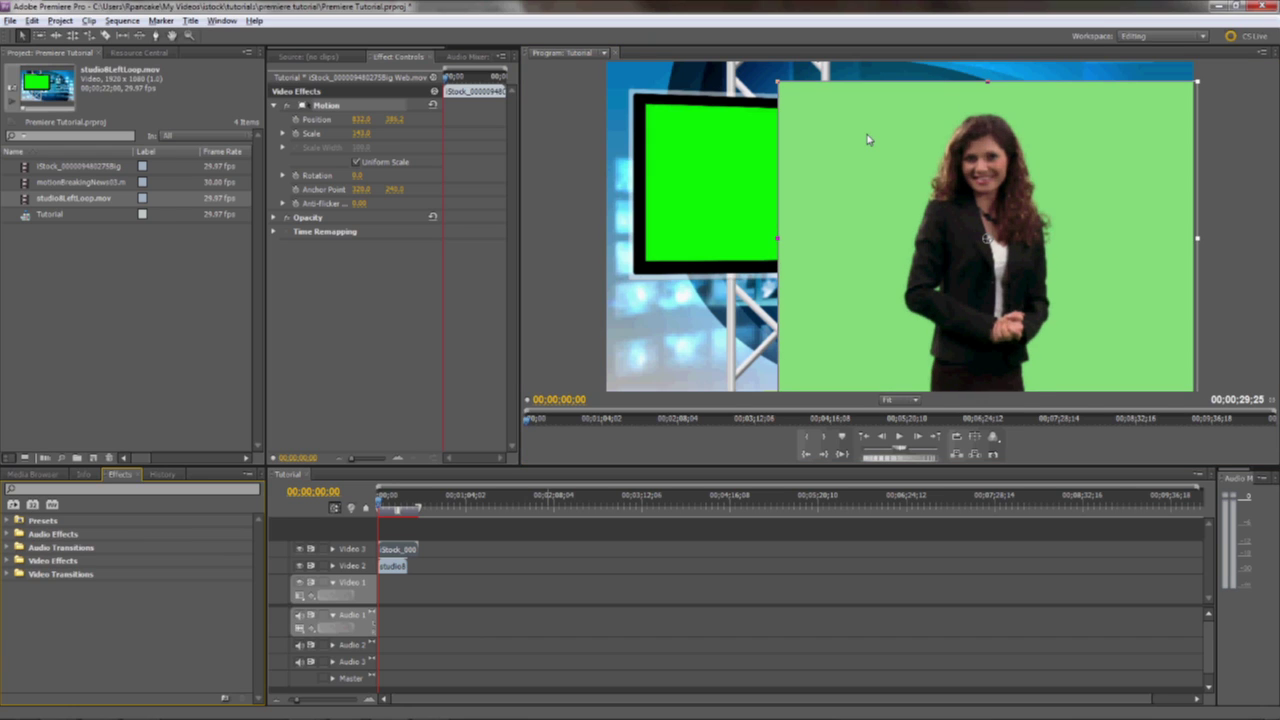
Drop Ultra Key from Video Effects > Keying onto the presenter clip on Video 3
click(60, 560)
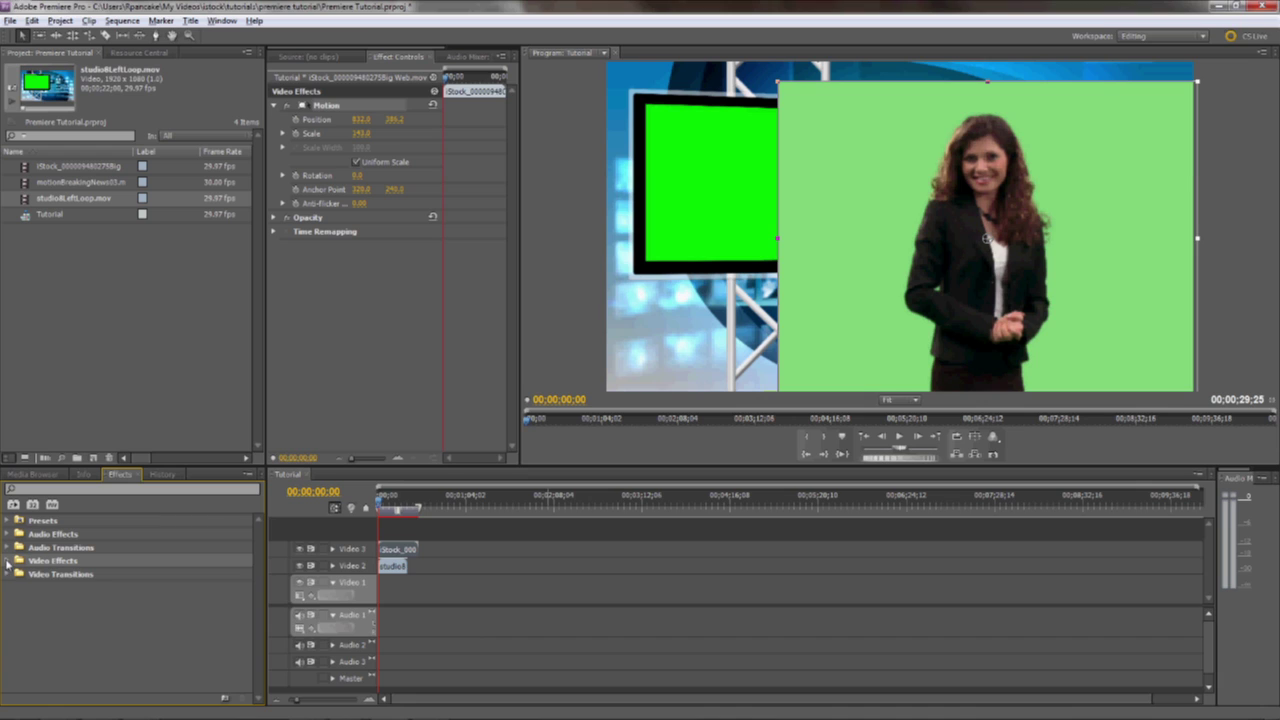
click(8, 561)
scroll(38, 661, down, 3)
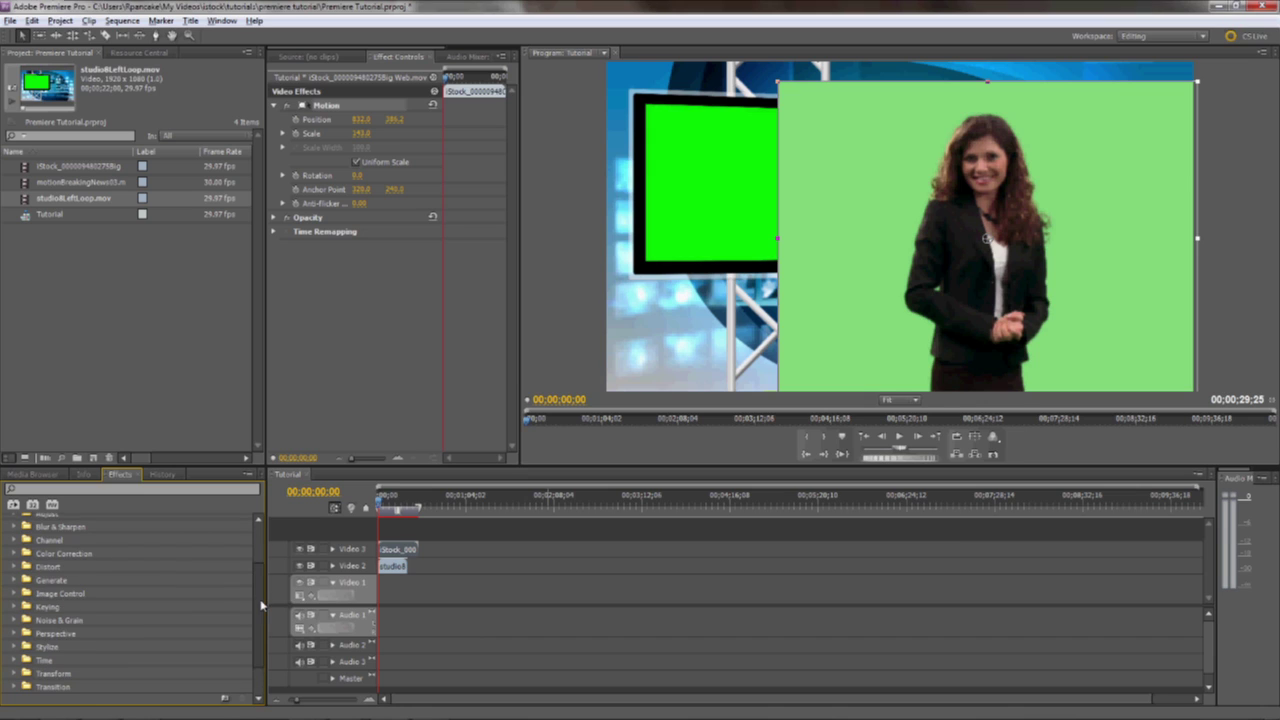
scroll(54, 630, up, 1)
double_click(47, 615)
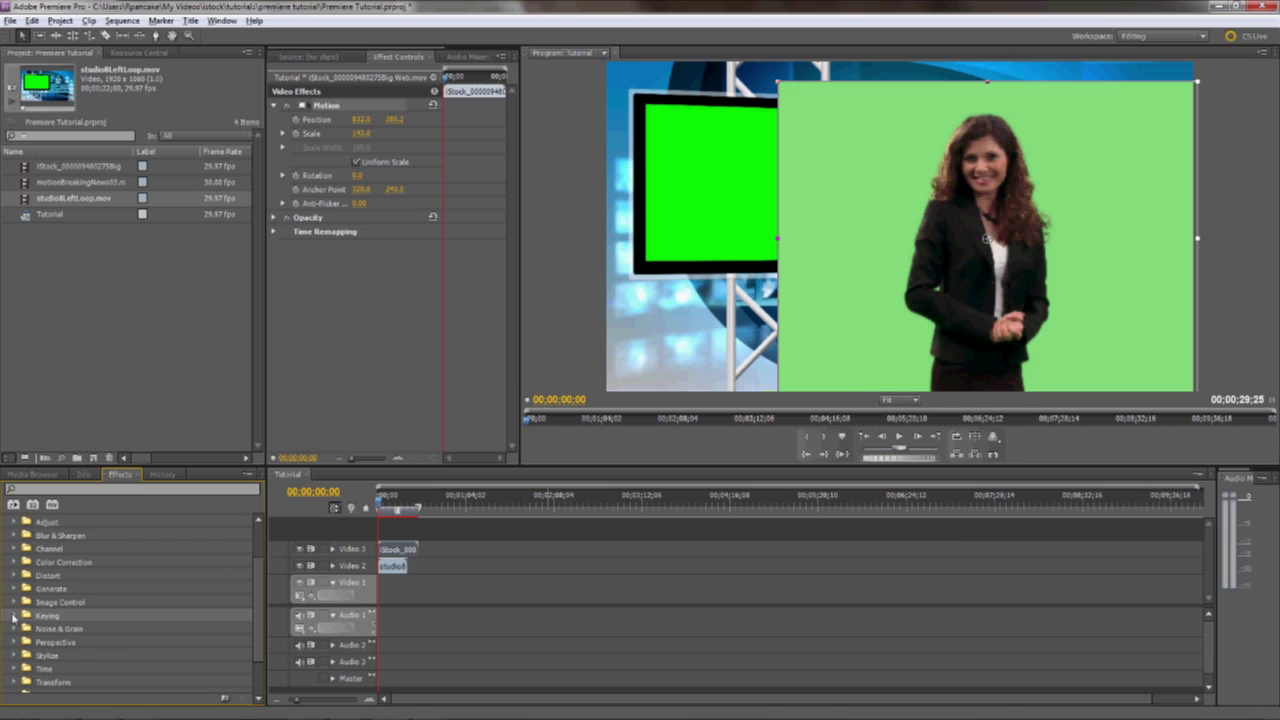
drag(261, 592, 248, 648)
click(248, 648)
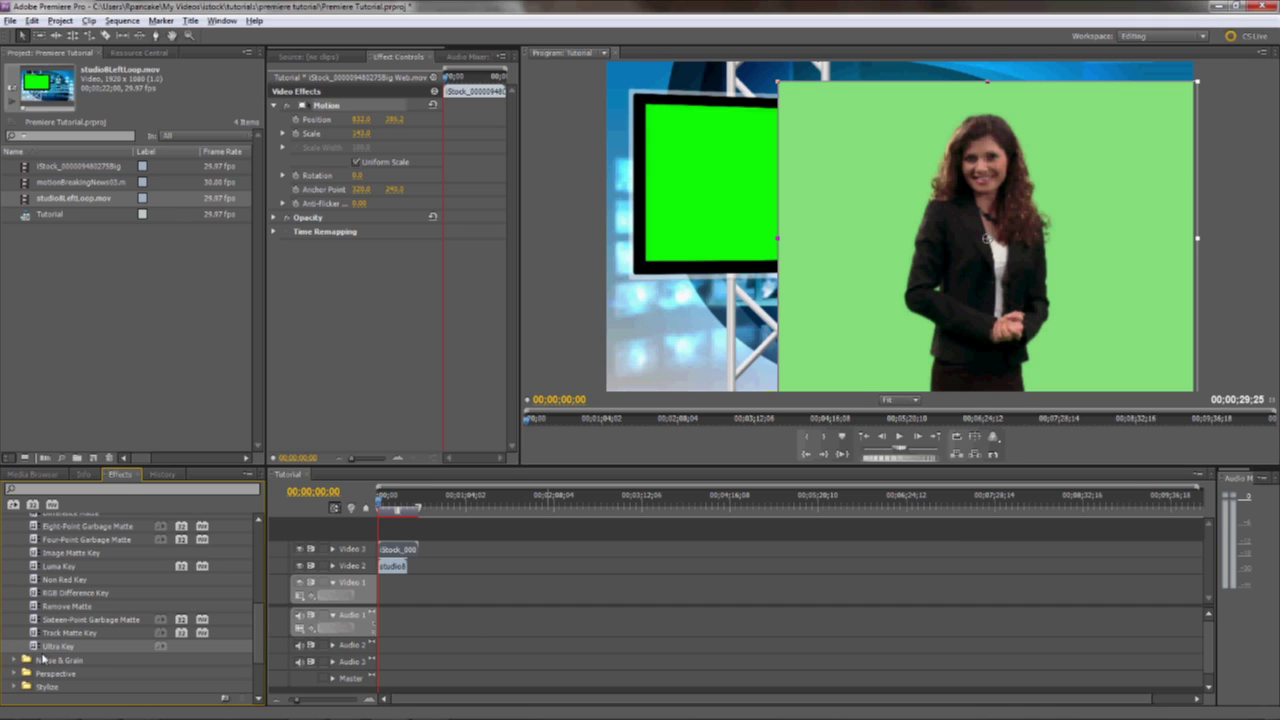
drag(35, 648, 404, 553)
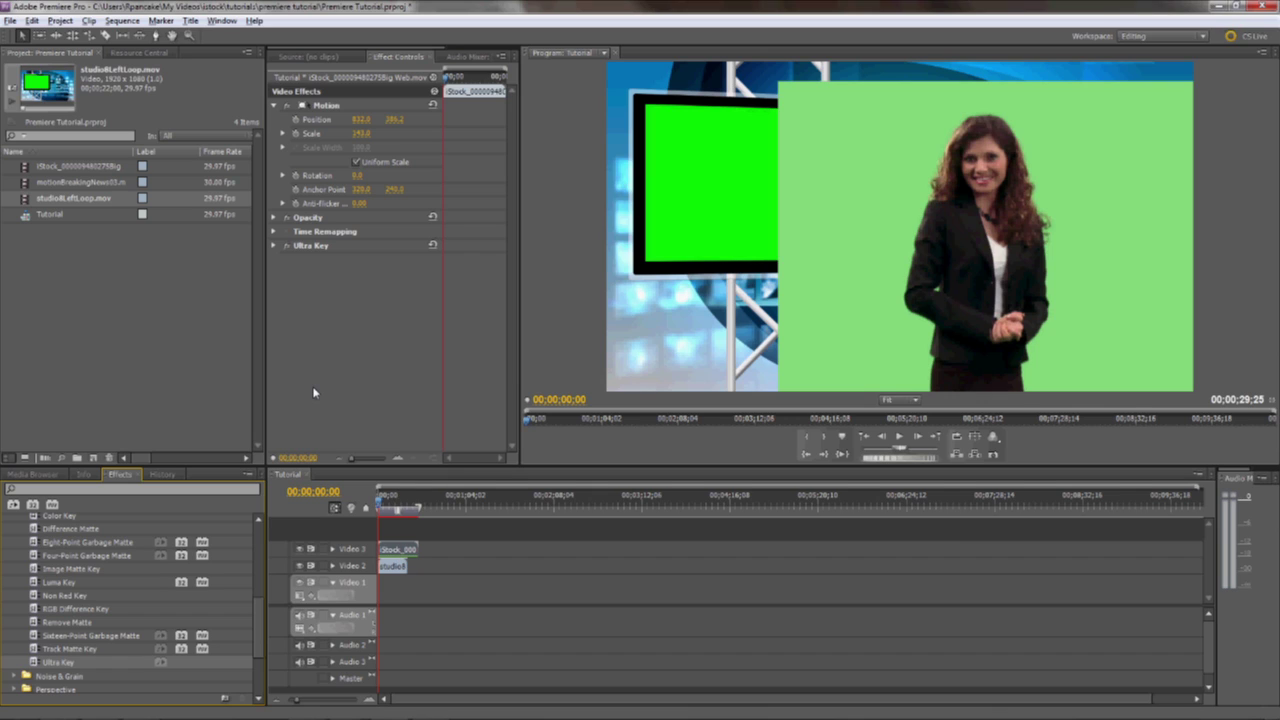
click(274, 246)
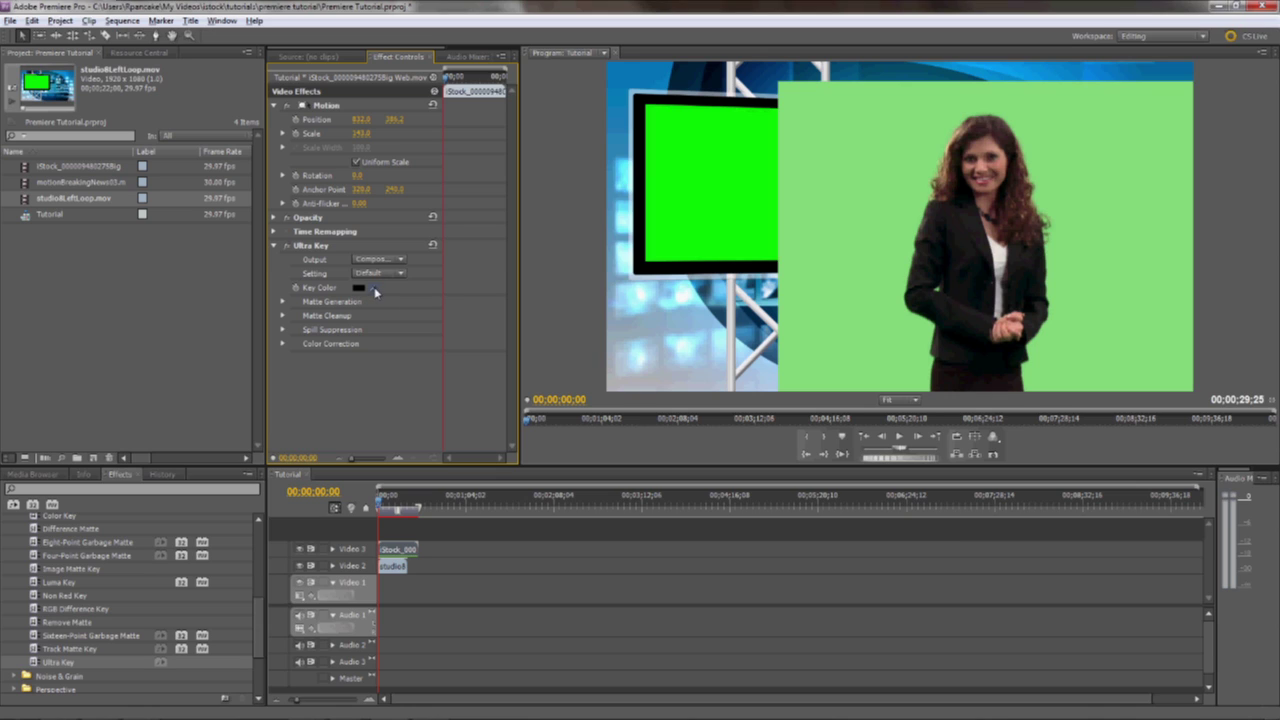
Sample the presenter's green backdrop as the Ultra Key Key Color with the eyedropper
click(374, 288)
click(860, 181)
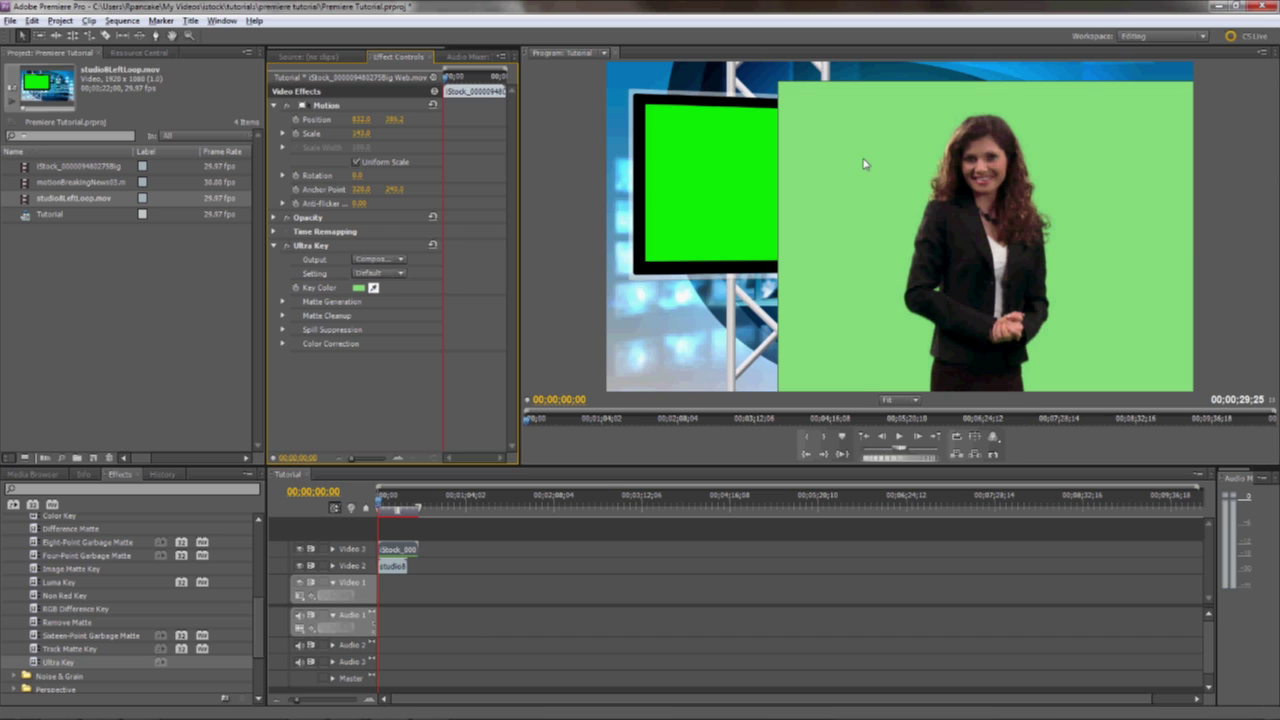
click(865, 163)
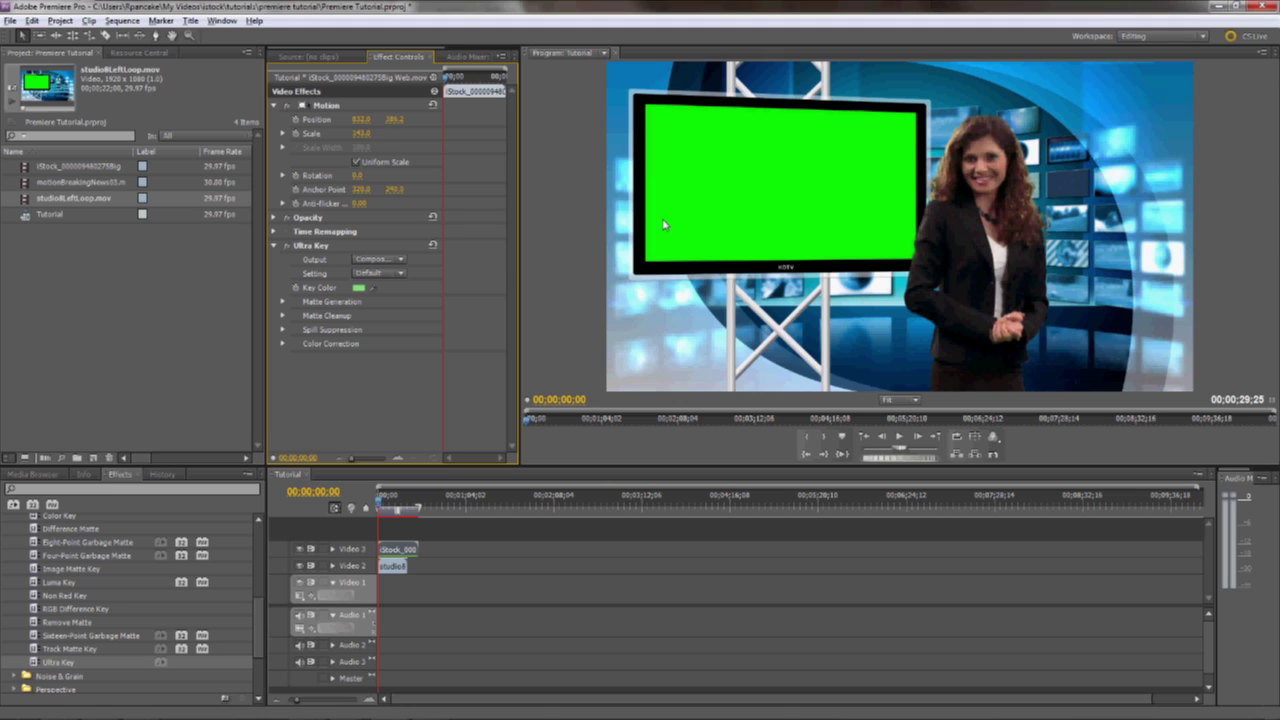
Apply Ultra Key to the studio clip on Video 2 and eyedropper the monitor's green screen
click(55, 664)
drag(54, 667, 391, 573)
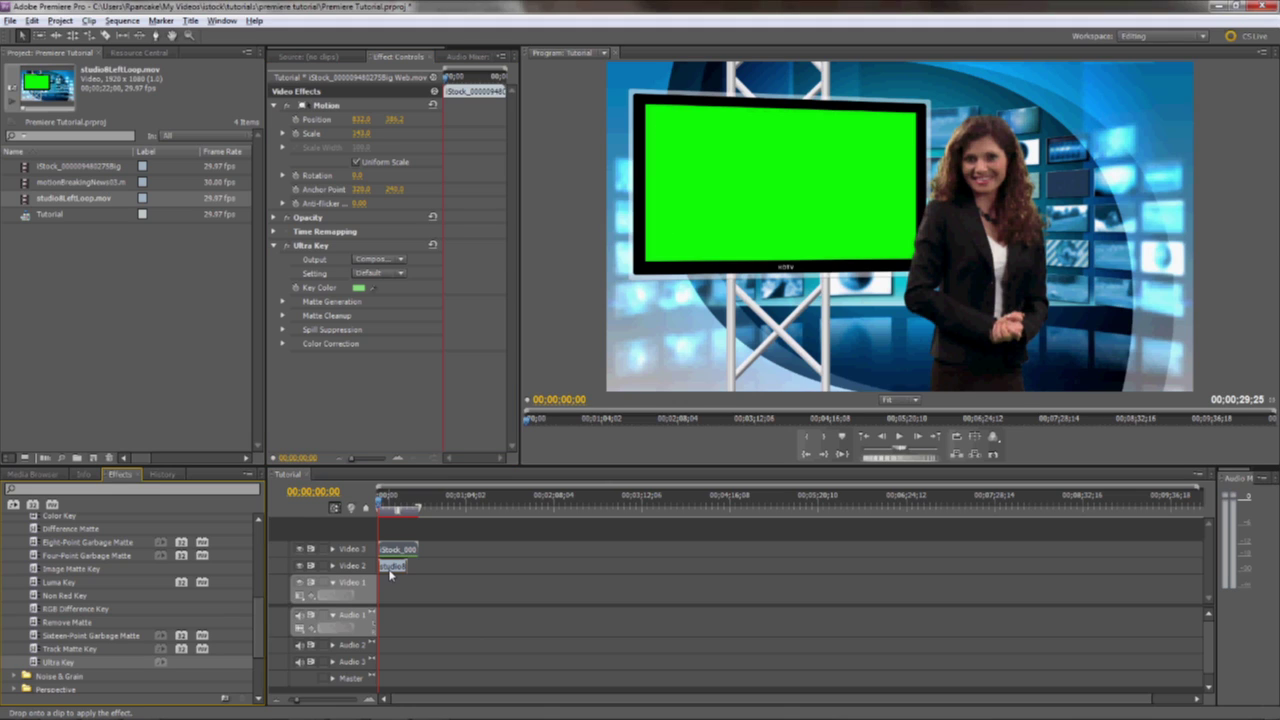
click(392, 571)
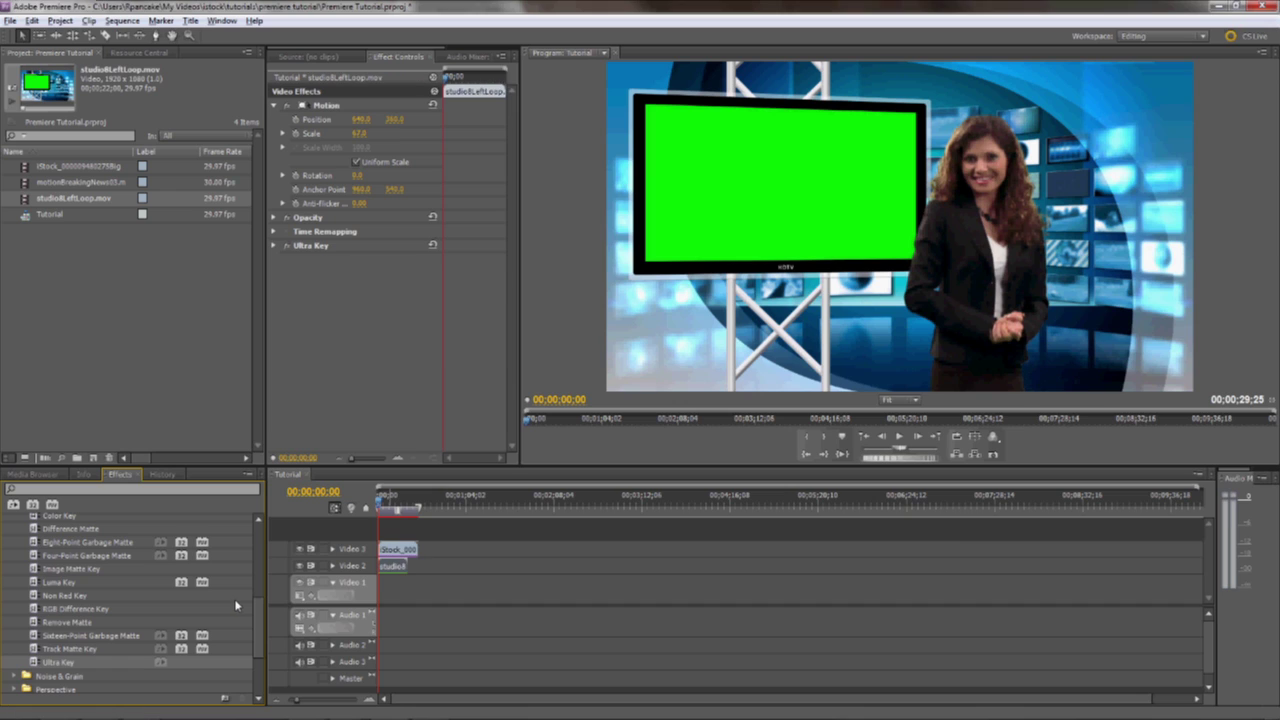
click(273, 245)
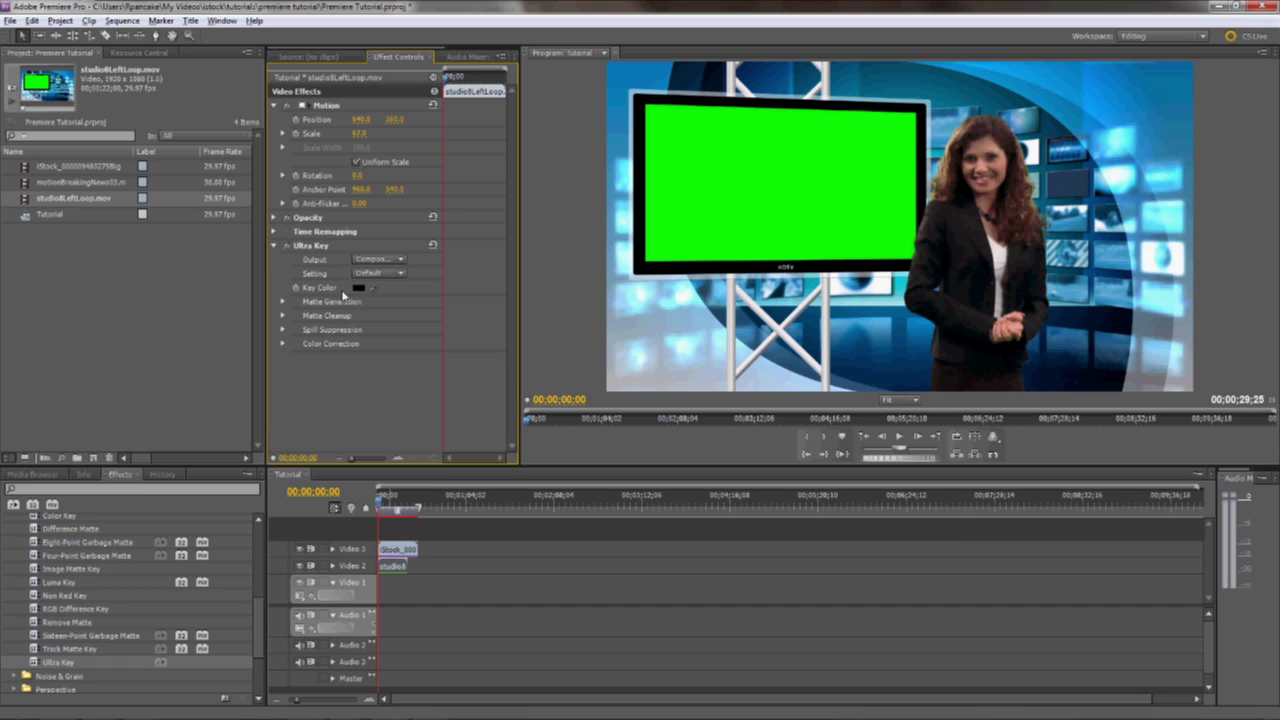
drag(375, 291, 734, 246)
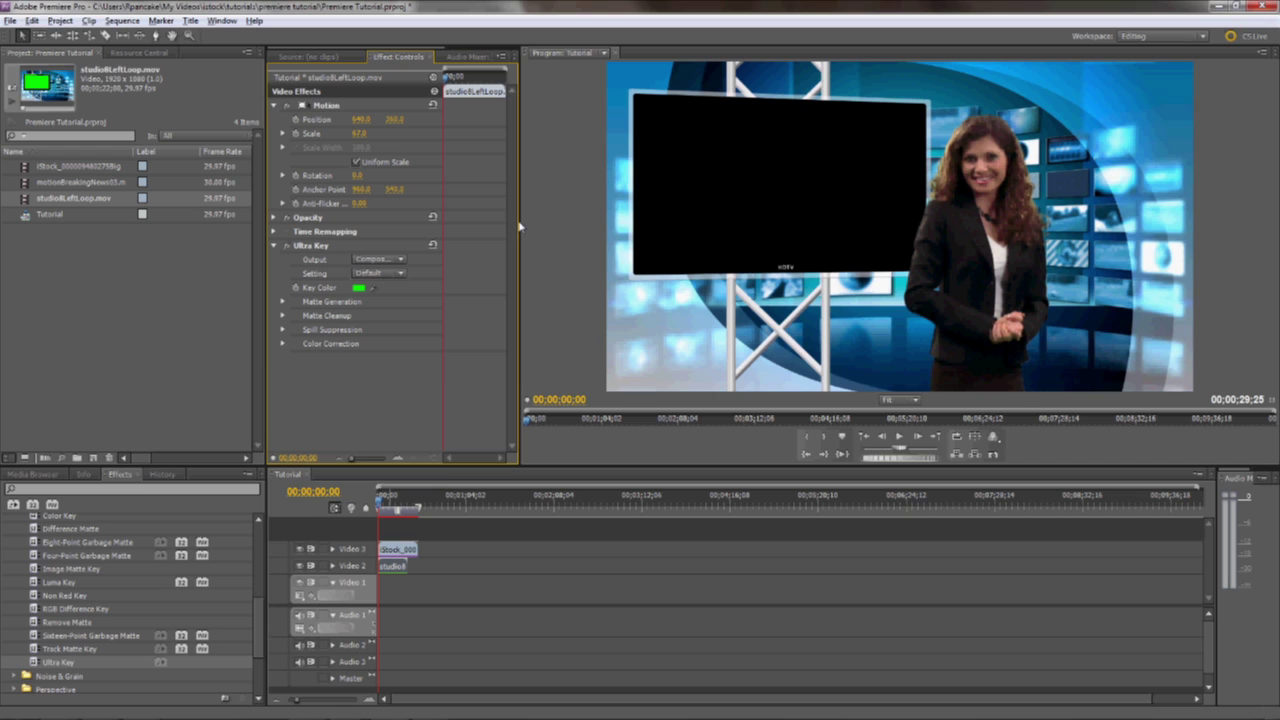
Put motionBreakingNews03.mov on Video 1 and scrub to about 00;00;12;03 to preview it
click(72, 182)
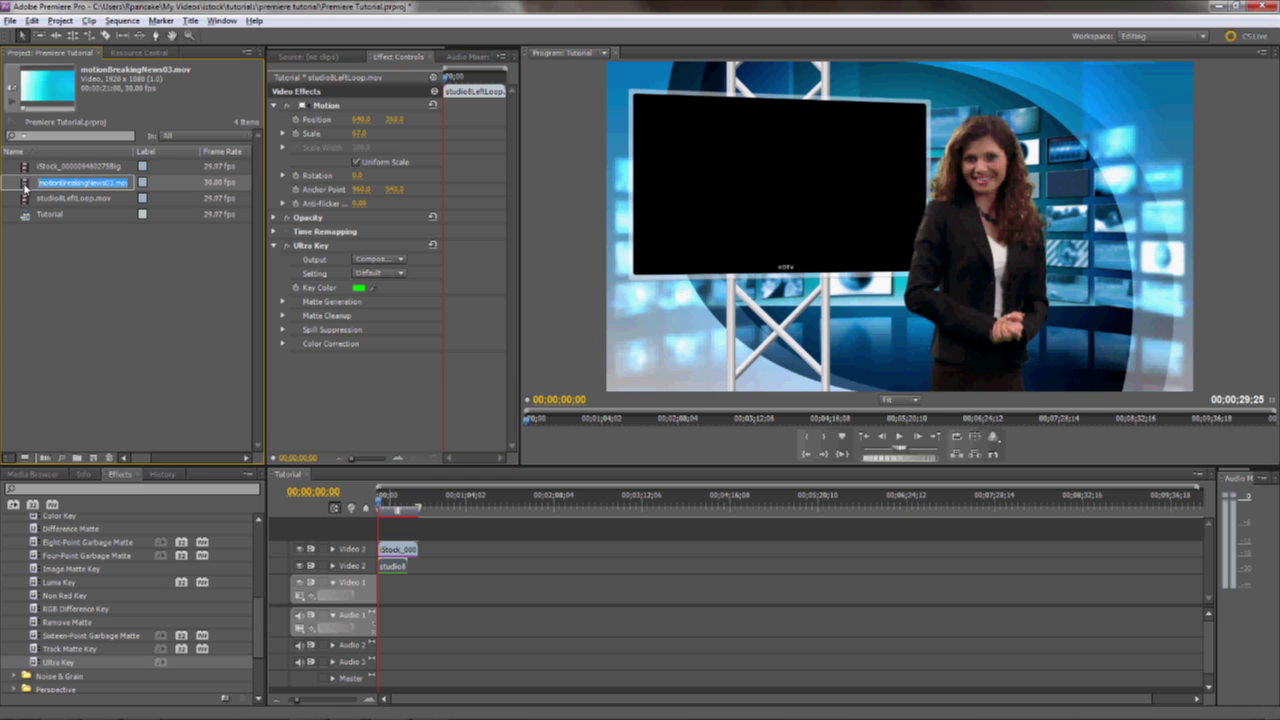
drag(25, 184, 374, 584)
click(398, 507)
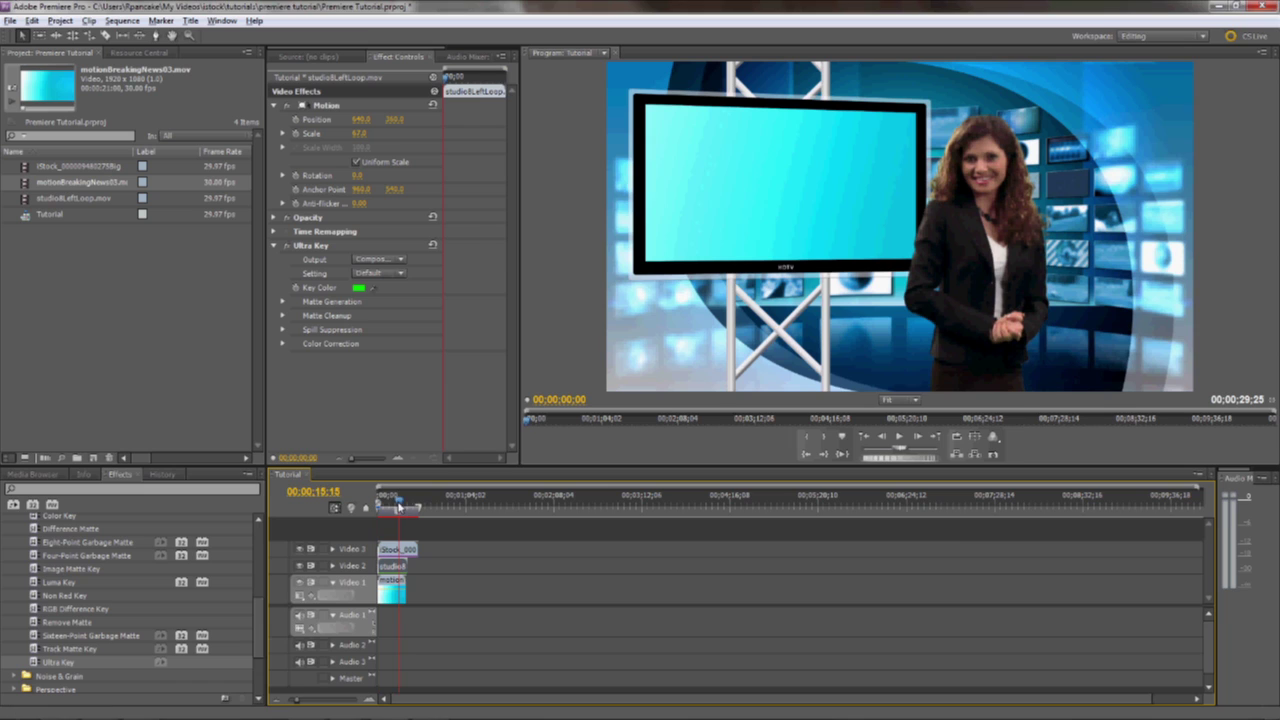
drag(398, 507, 393, 507)
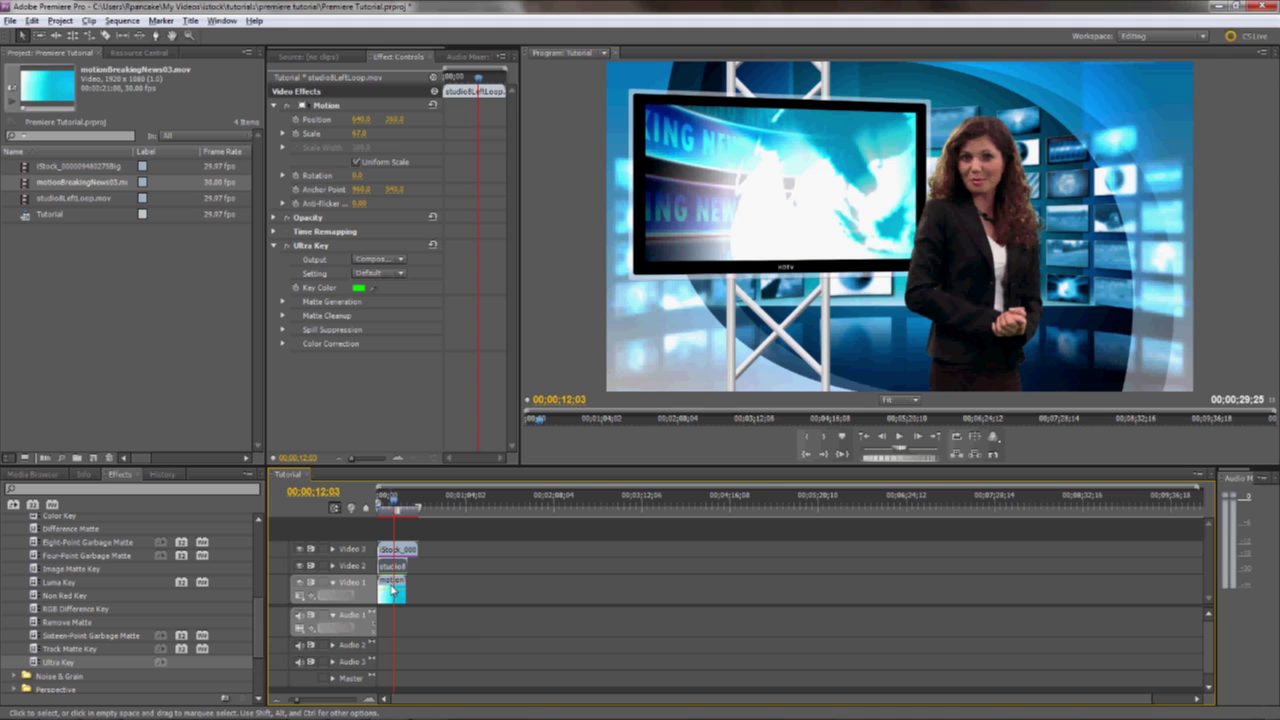
Lower the Motion scale of the Breaking News clip on Video 1
click(390, 584)
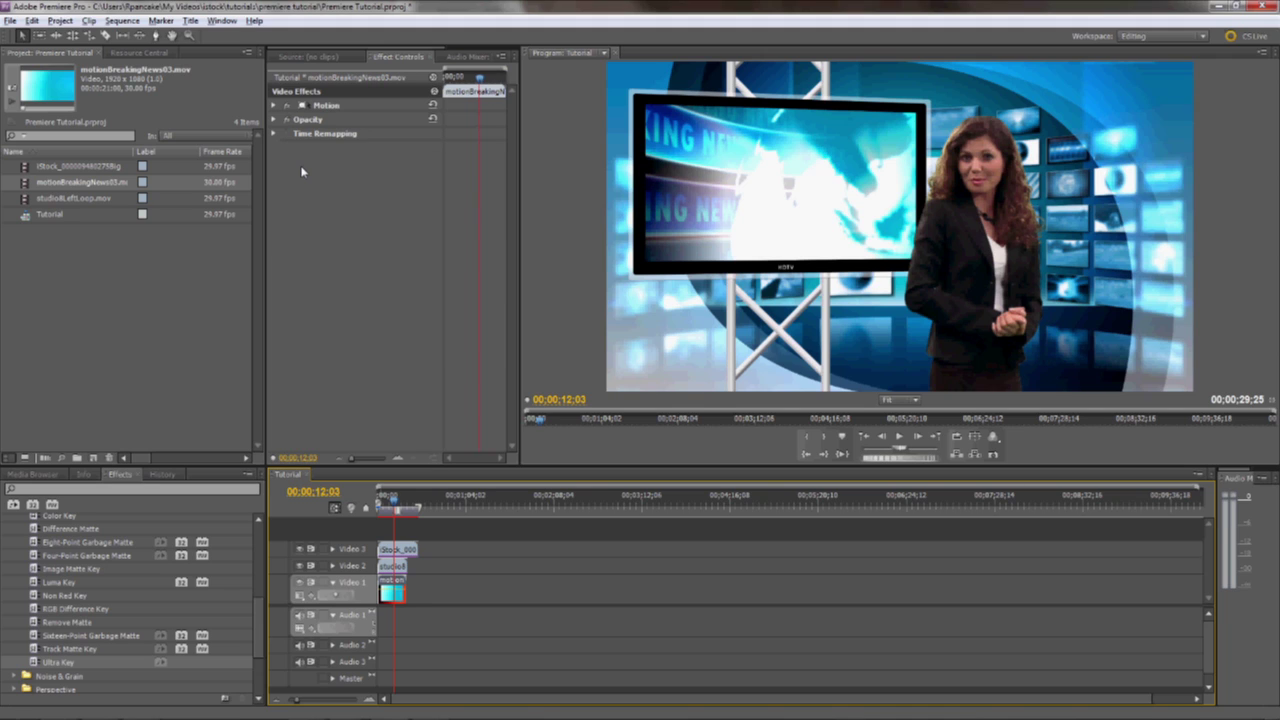
click(275, 105)
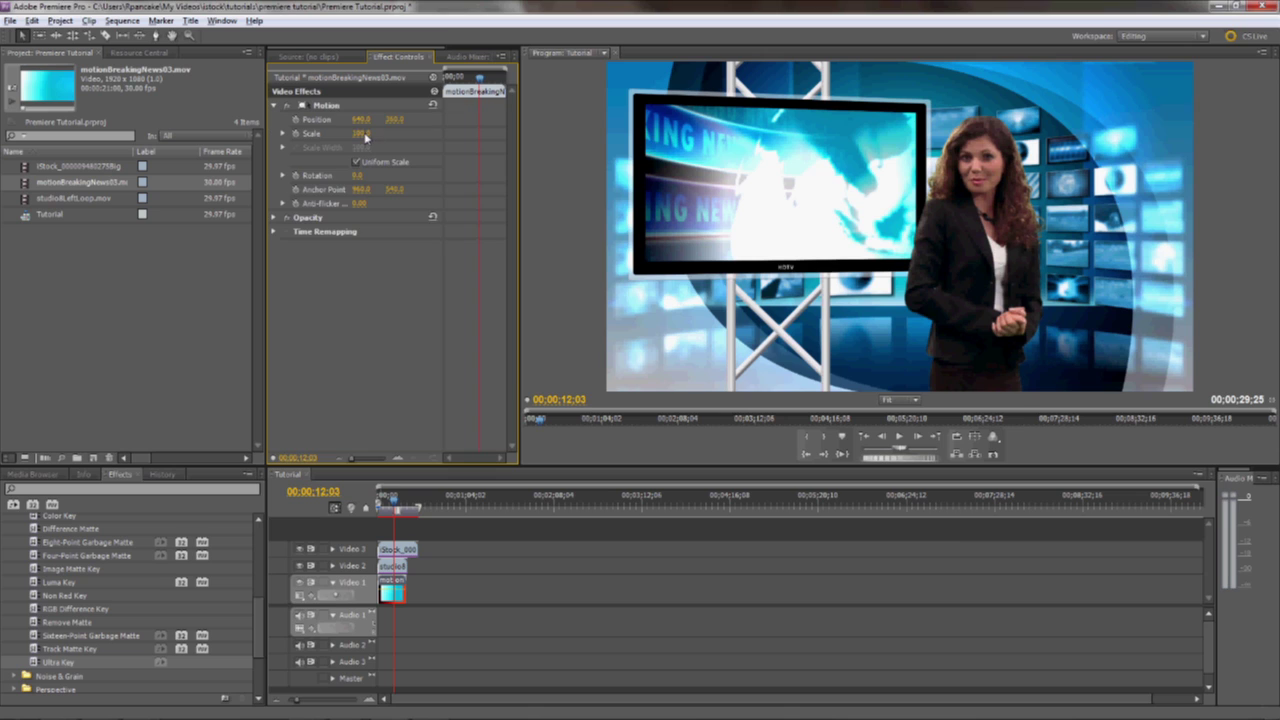
mouse_move(364, 132)
mouse_down()
mouse_move(313, 132)
mouse_move(381, 149)
mouse_up()
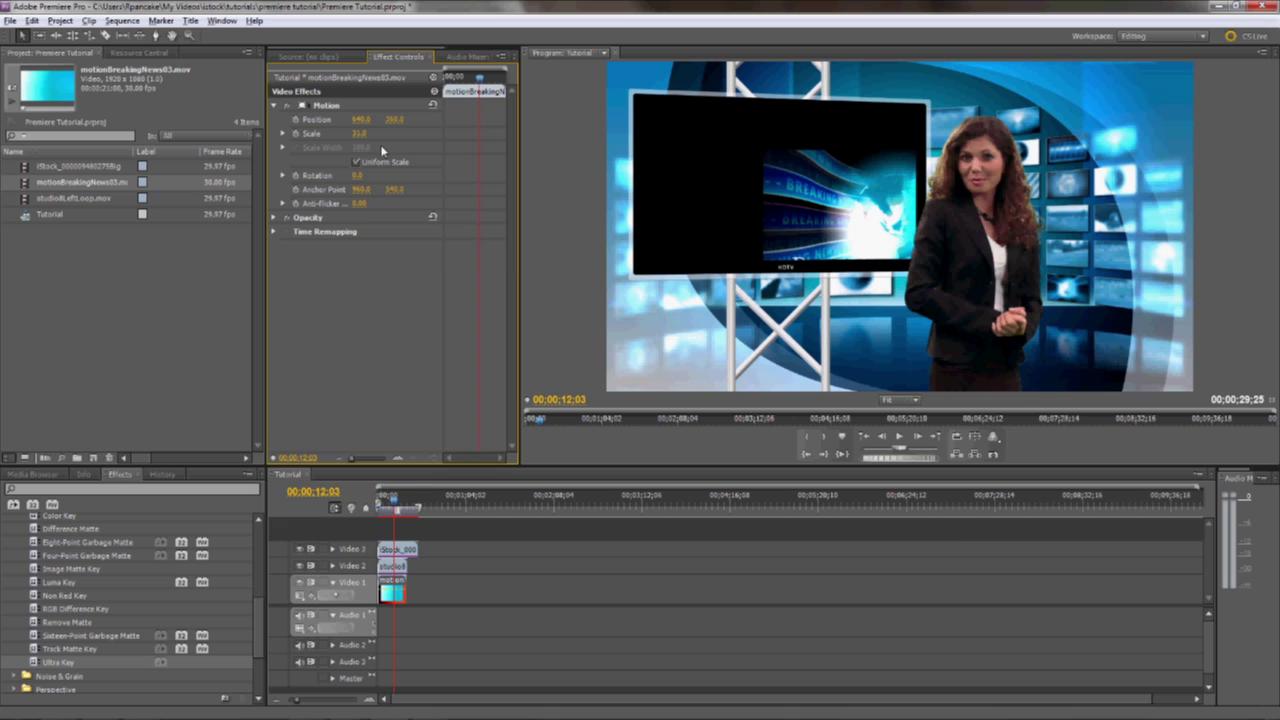
Lock Video 2 and 3, move the news clip onto the monitor, and scale it to fill the screen
drag(424, 572, 384, 541)
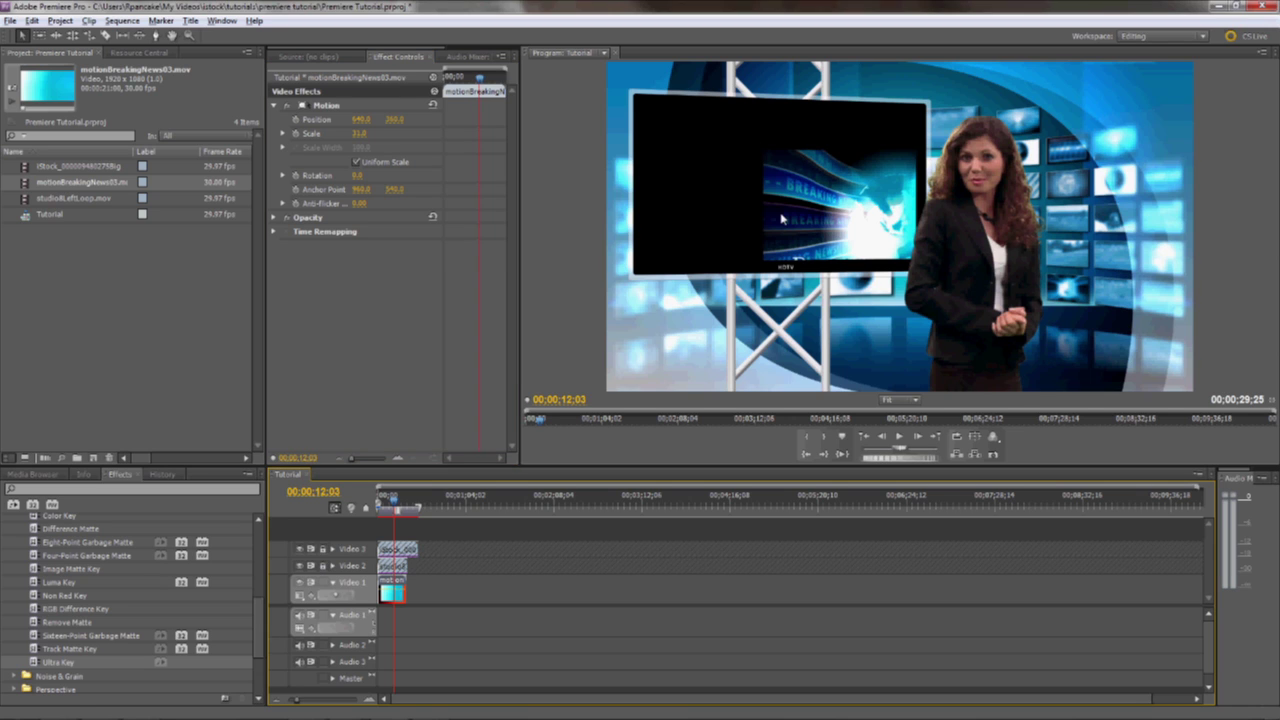
click(852, 199)
drag(852, 199, 731, 153)
click(412, 196)
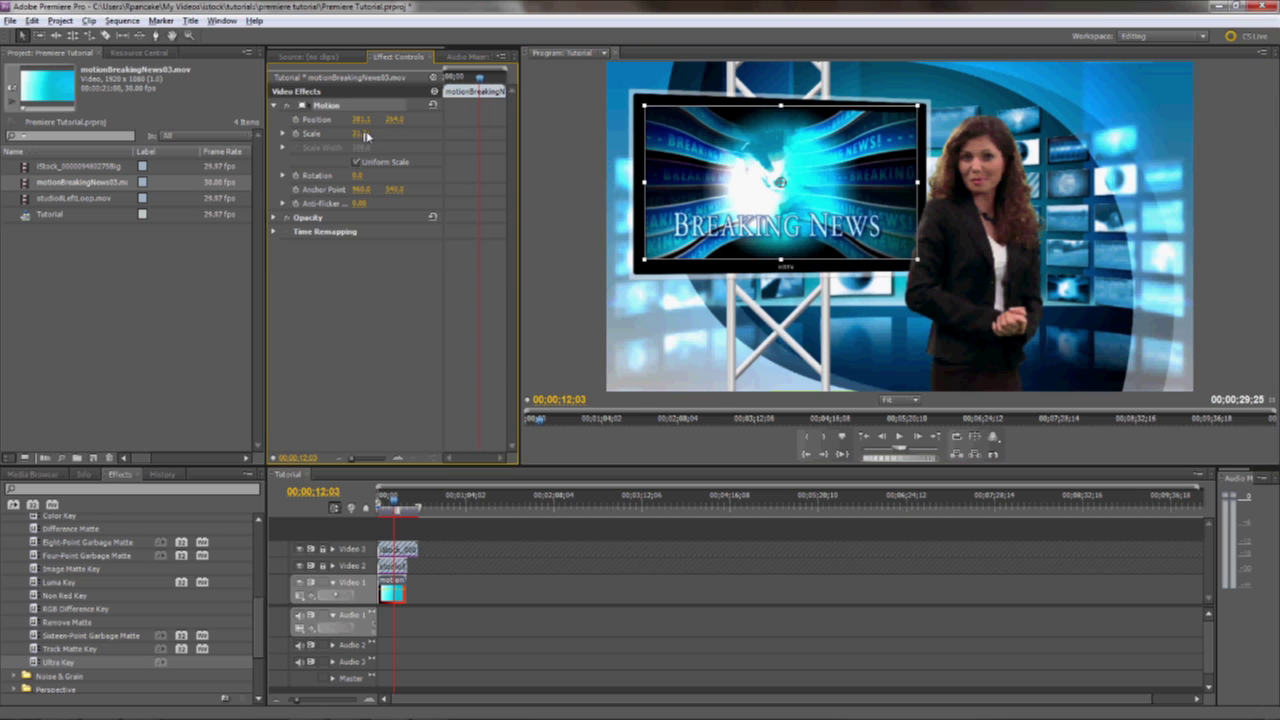
drag(369, 136, 379, 139)
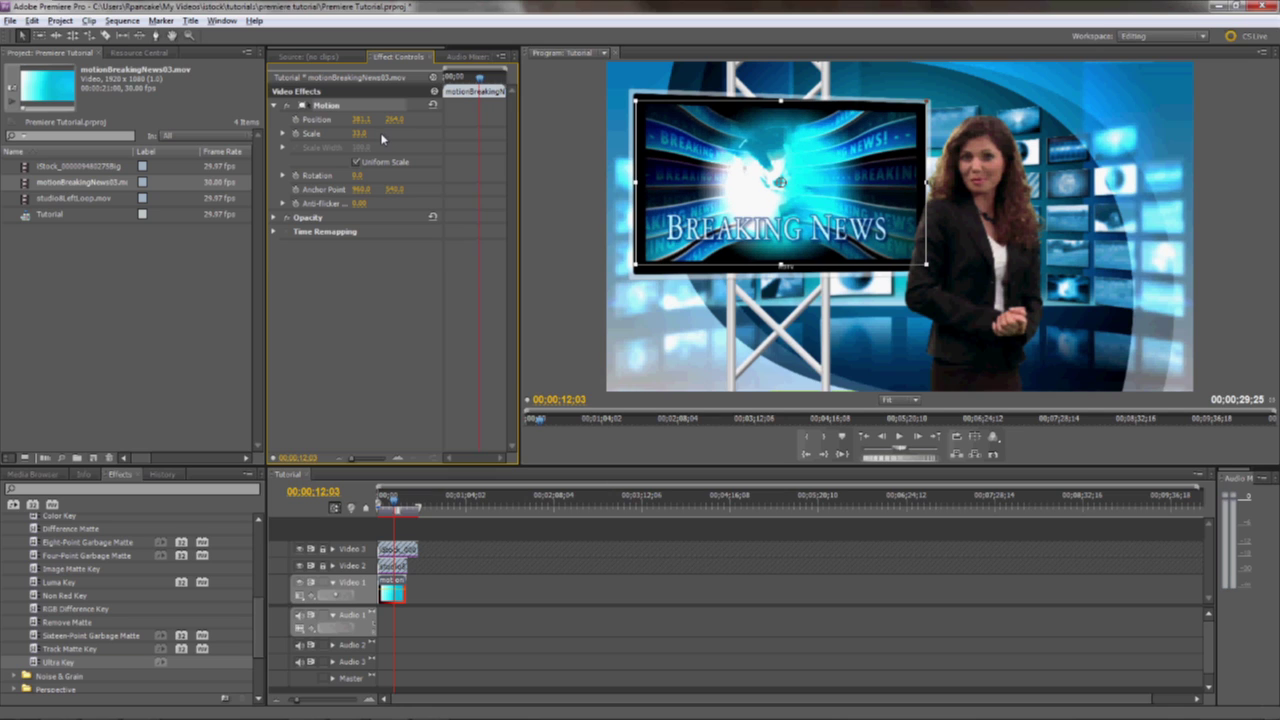
click(499, 526)
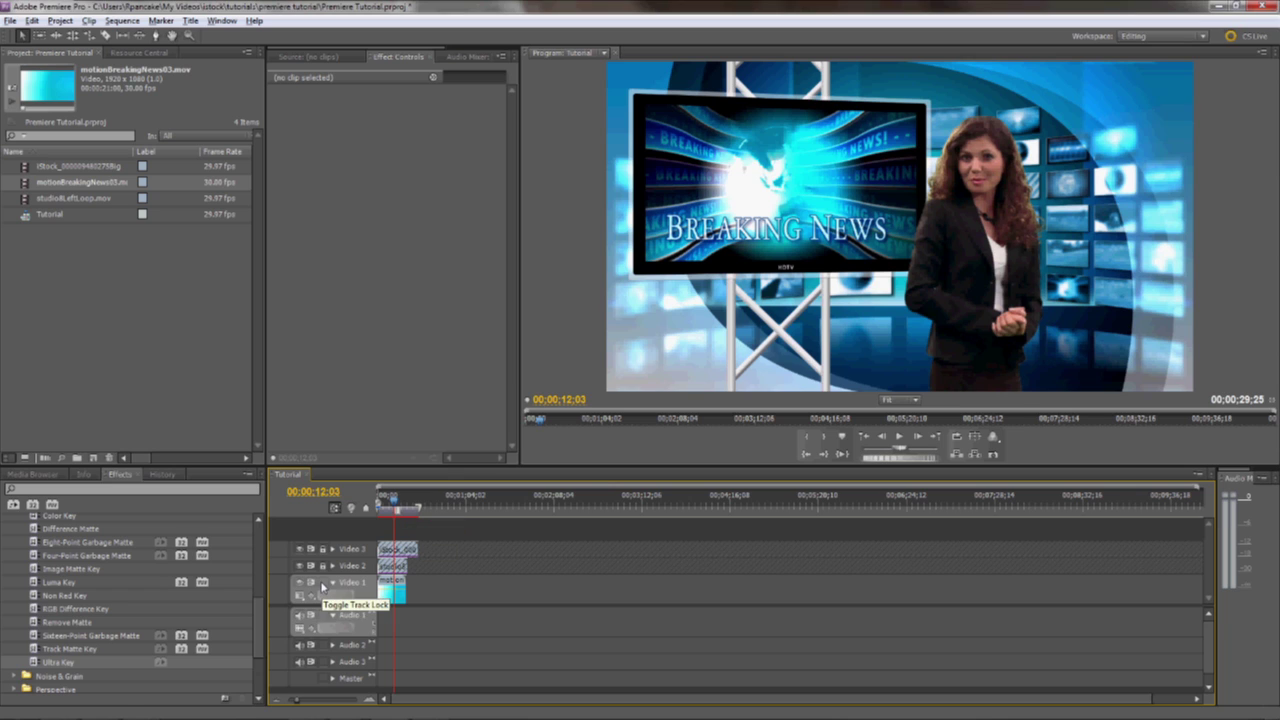
Lock Video 1 with the Breaking News clip, then return the playhead to 00;00;09;21
click(321, 588)
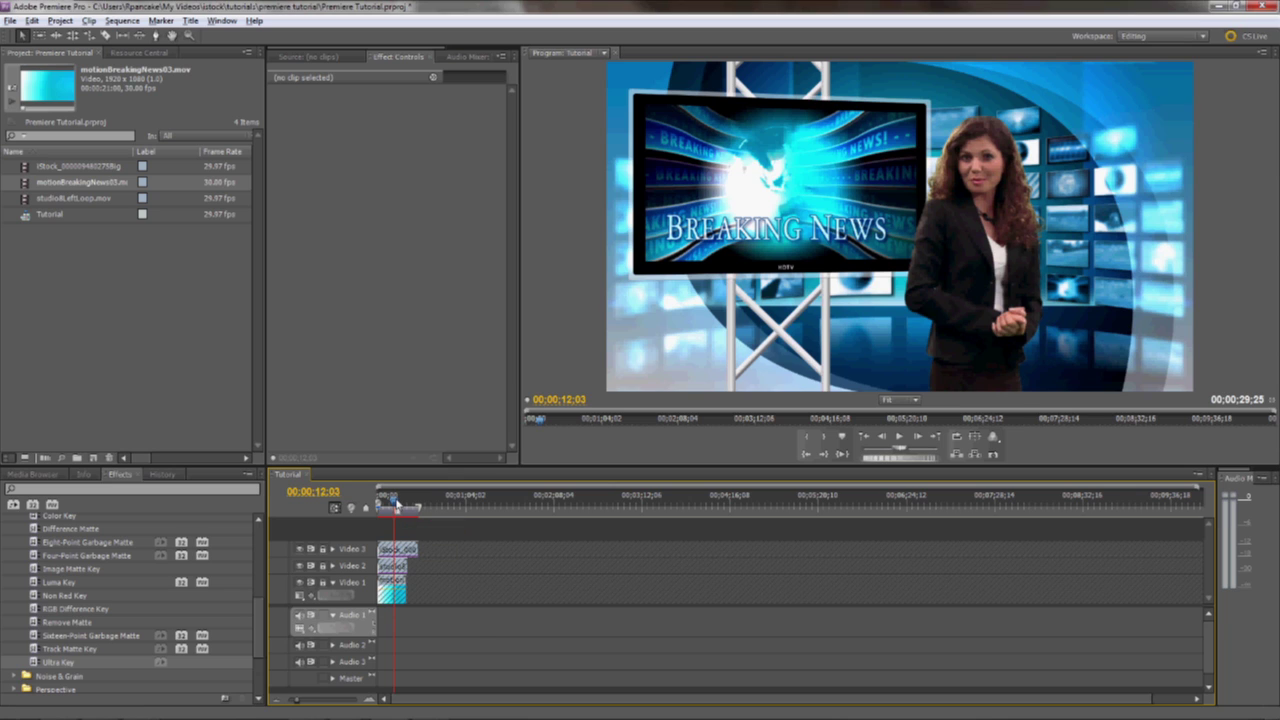
drag(396, 505, 391, 505)
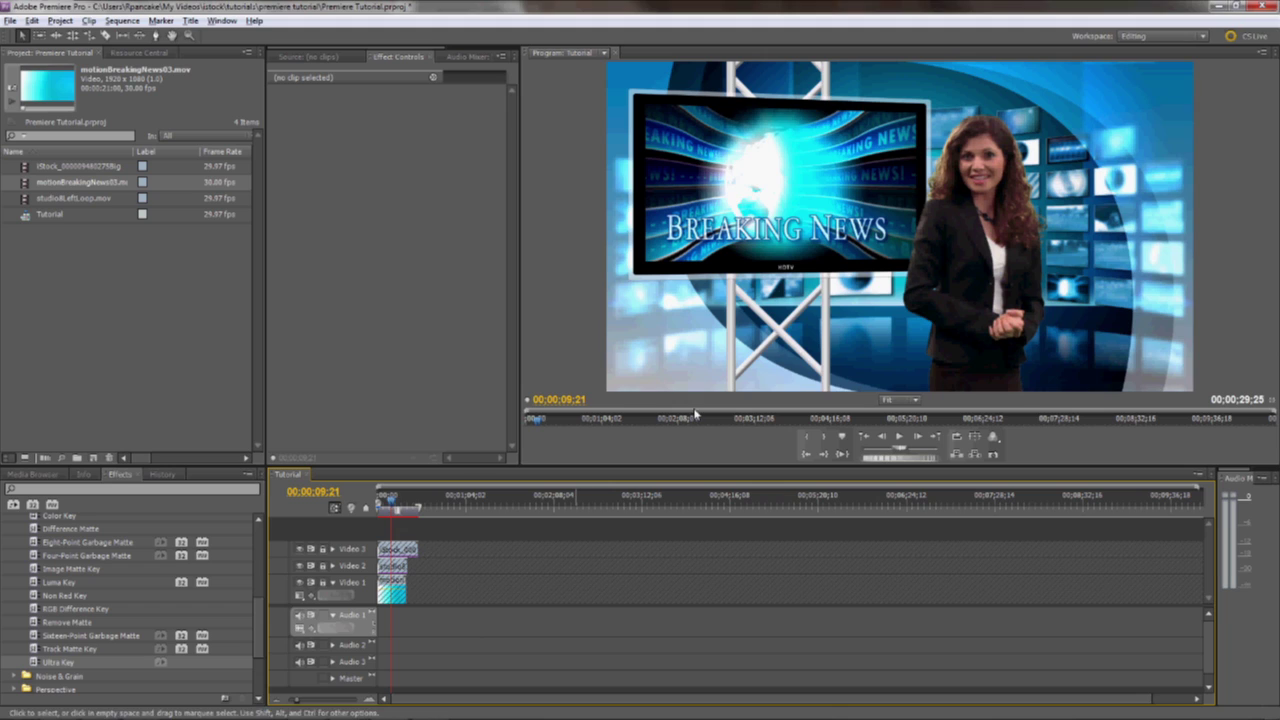